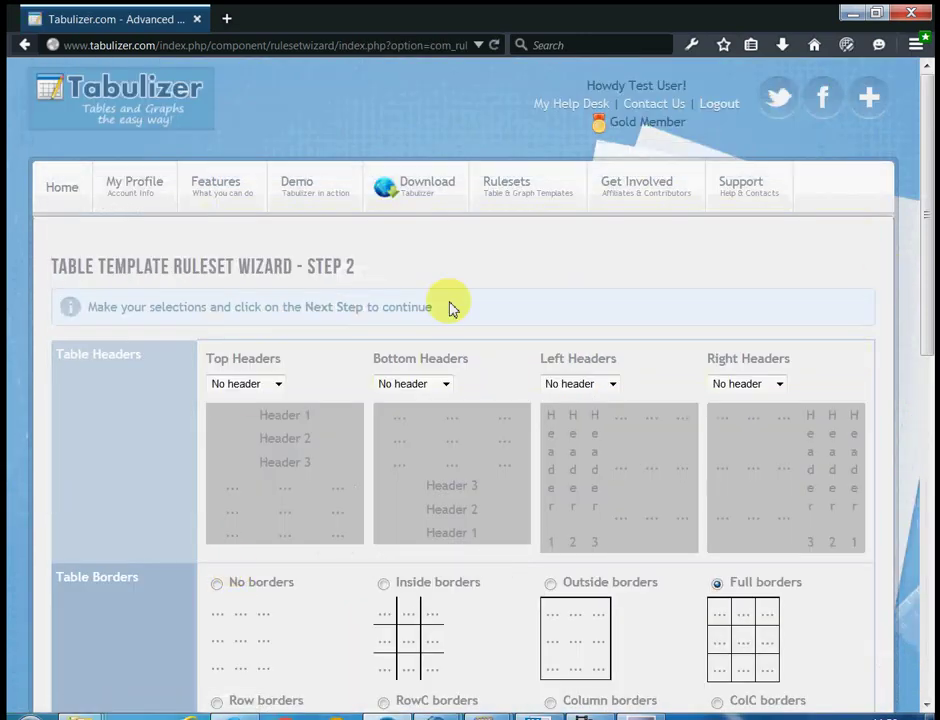
Give the table template one top header and RowC borders.
left_click(248, 386)
left_click(250, 414)
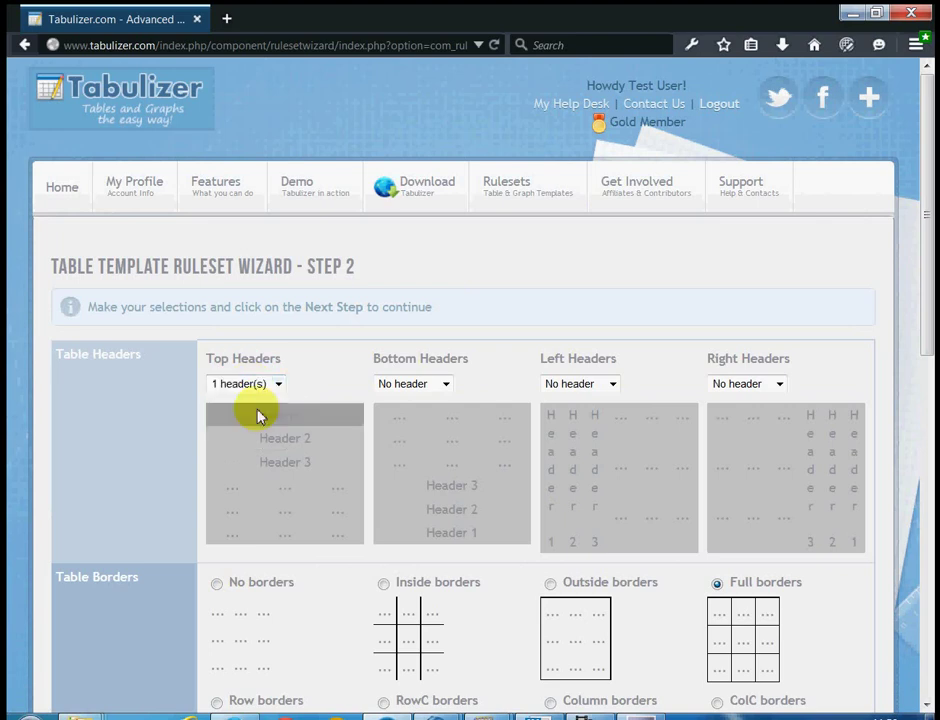
left_click_drag(933, 258, 935, 400)
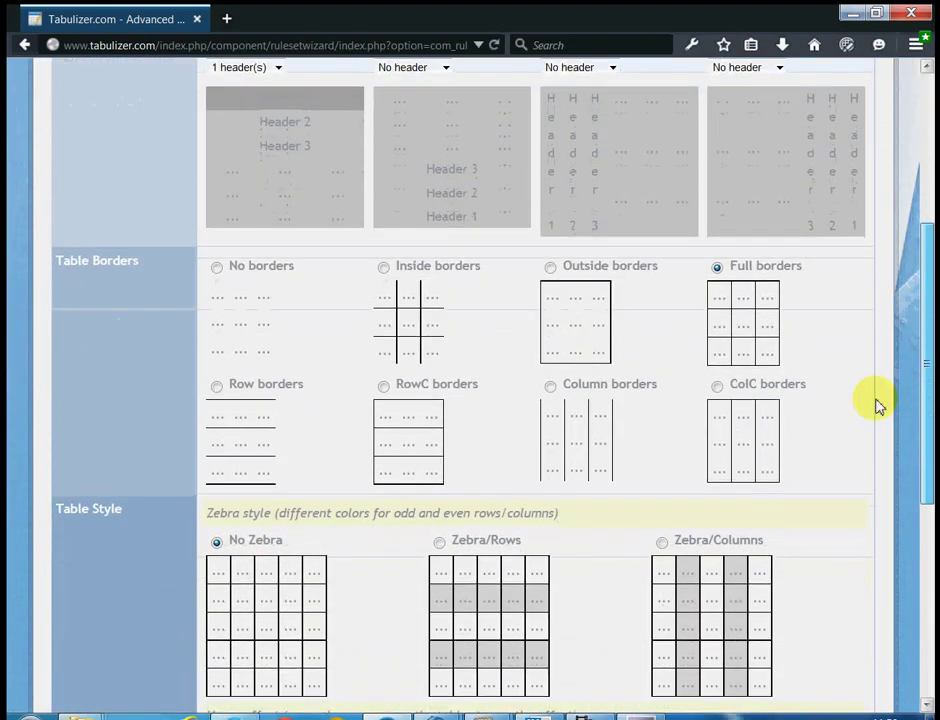
left_click(385, 388)
Apply the Zebra/Rows style and the Hover/Row effect to the table, and continue to wizard step 3.
scroll(520, 363, "down", 2)
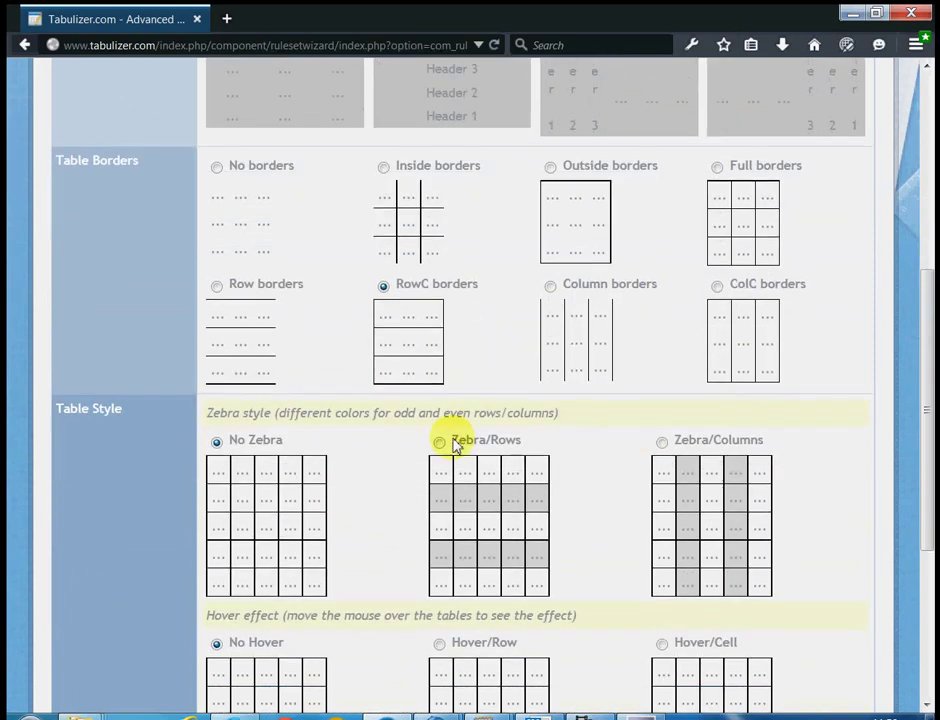
left_click(441, 449)
scroll(569, 401, "down", 5)
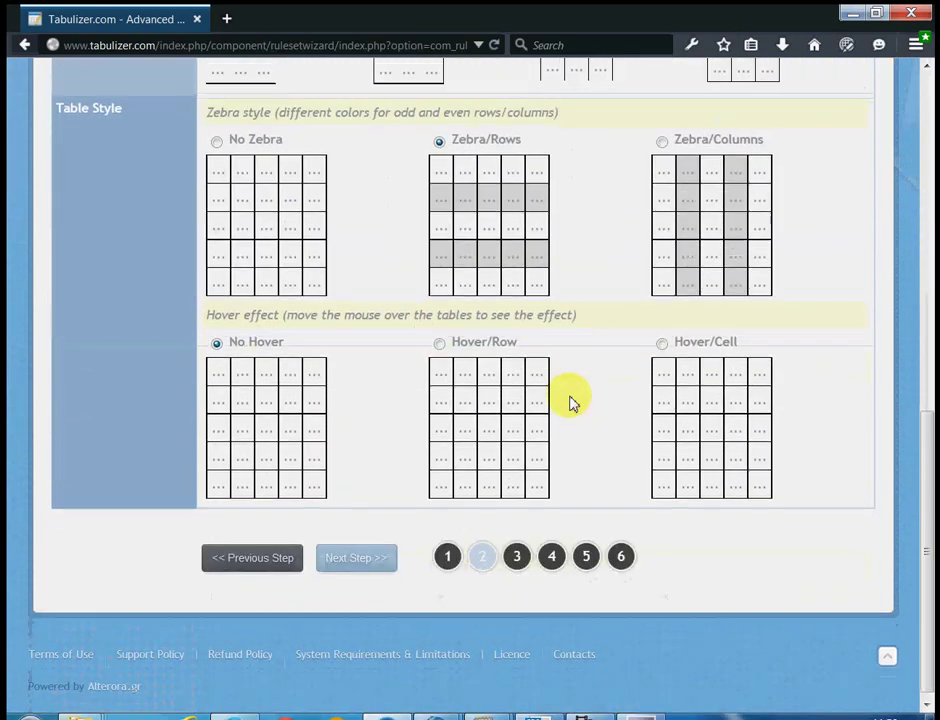
left_click(441, 345)
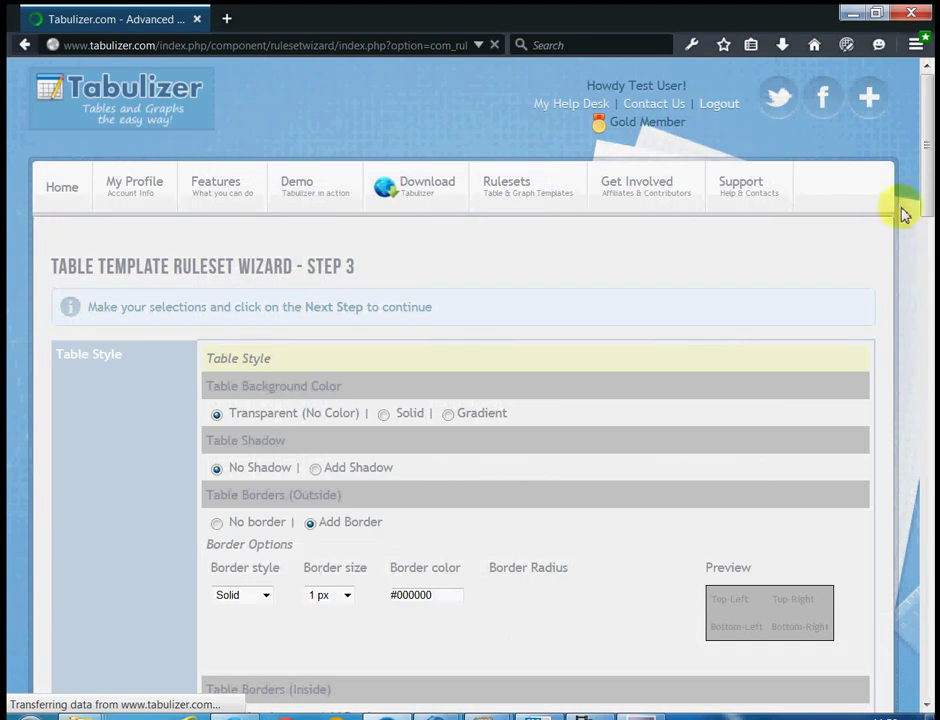
Set the top Header #1 font color to white (#ffffff) and its background to solid #1f497d.
left_click(934, 212)
left_click_drag(934, 212, 934, 402)
left_click(706, 343)
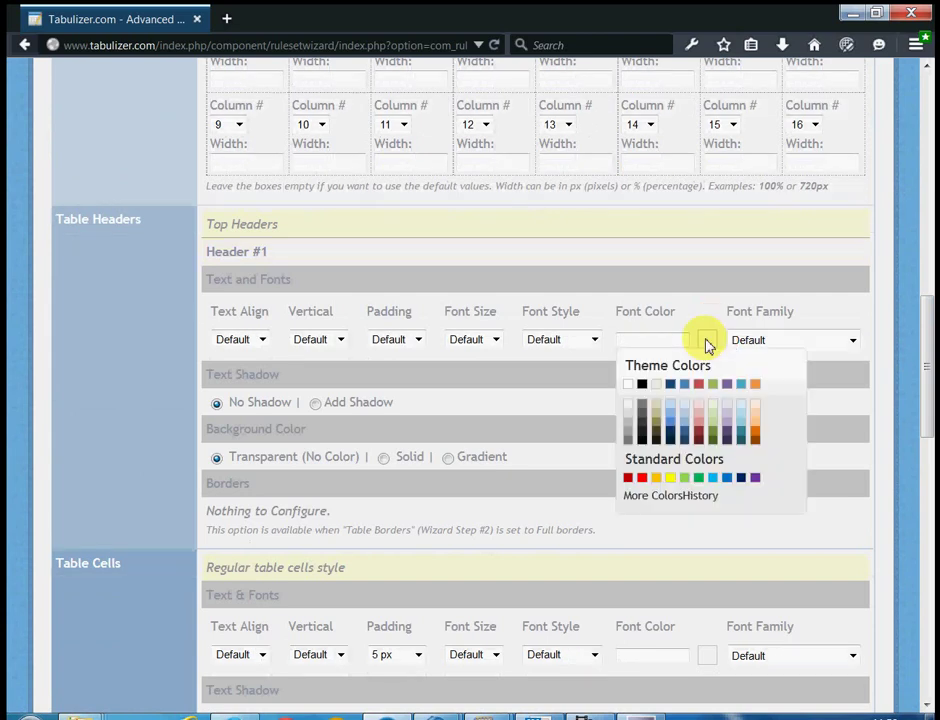
left_click(628, 385)
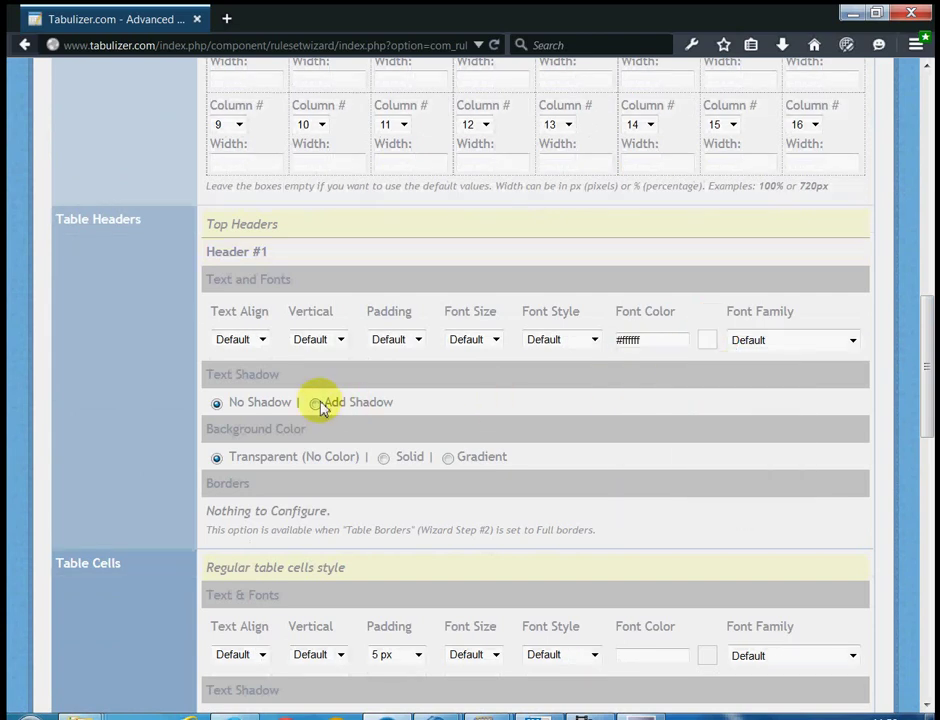
left_click(386, 459)
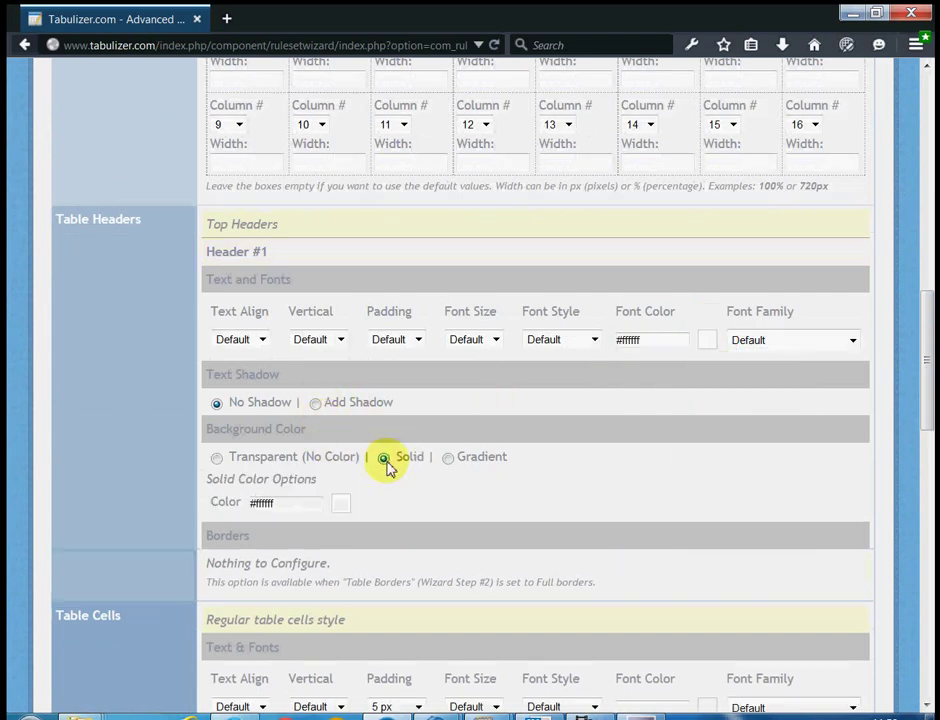
left_click(338, 503)
left_click(305, 551)
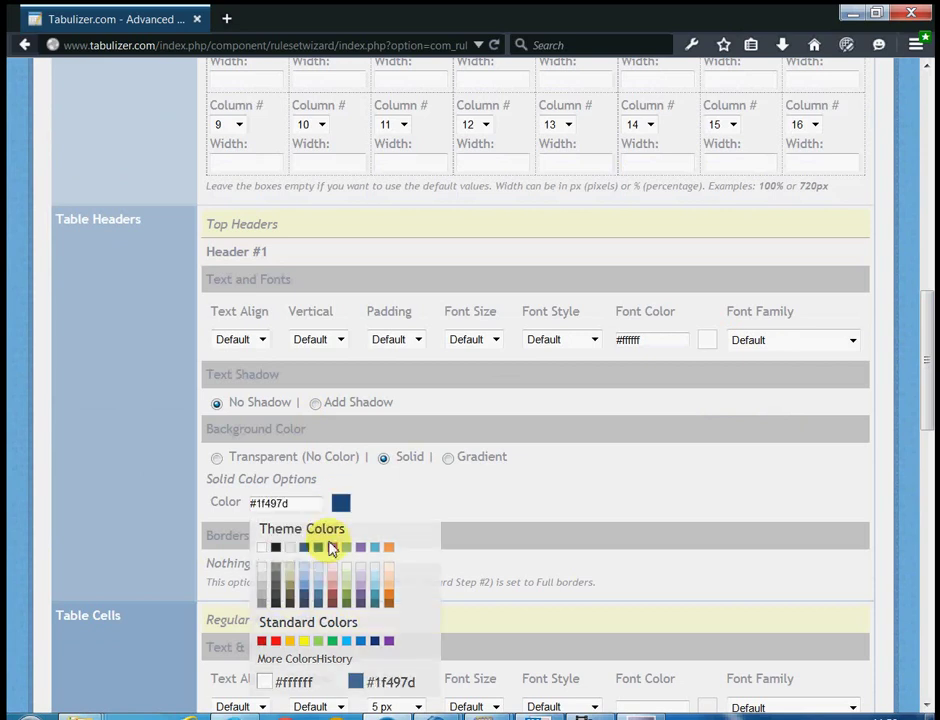
Set the font color of the zebra table cells to #ebf1dd.
left_click_drag(920, 366, 928, 464)
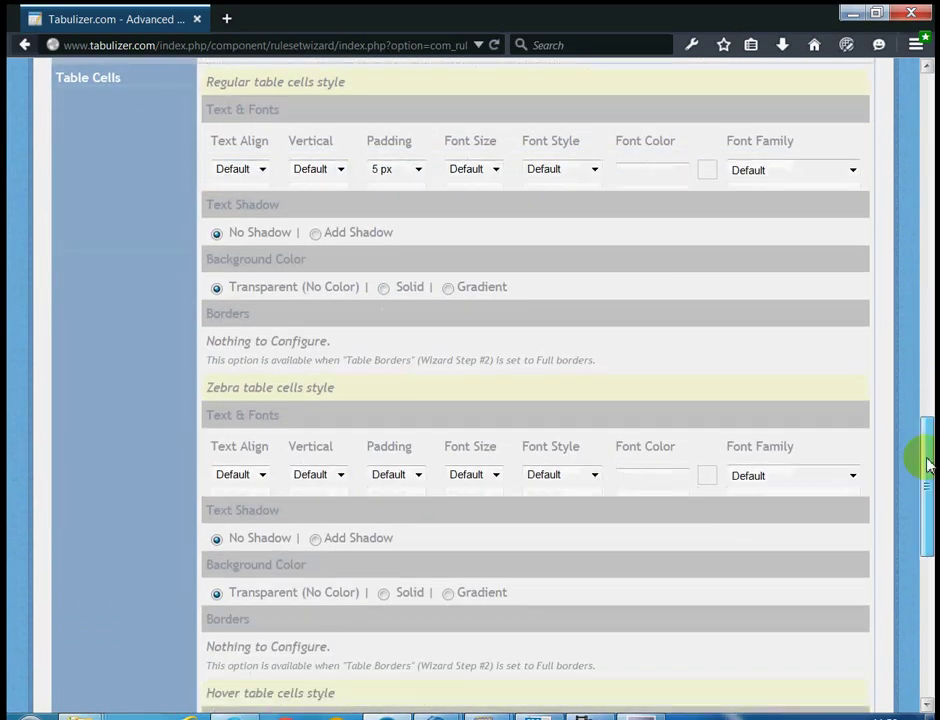
left_click(712, 477)
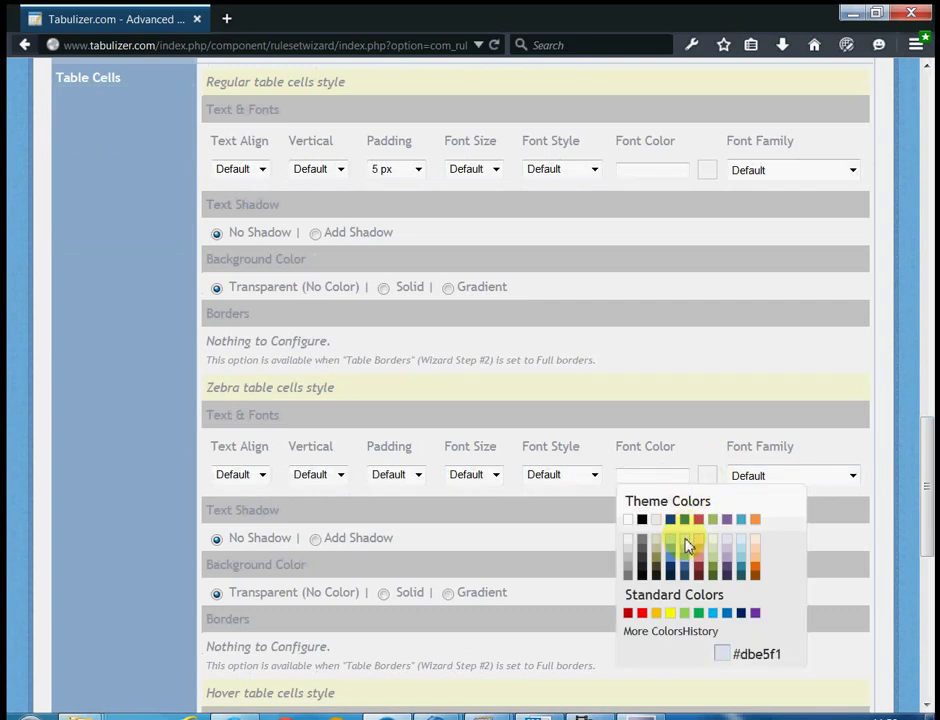
left_click(714, 545)
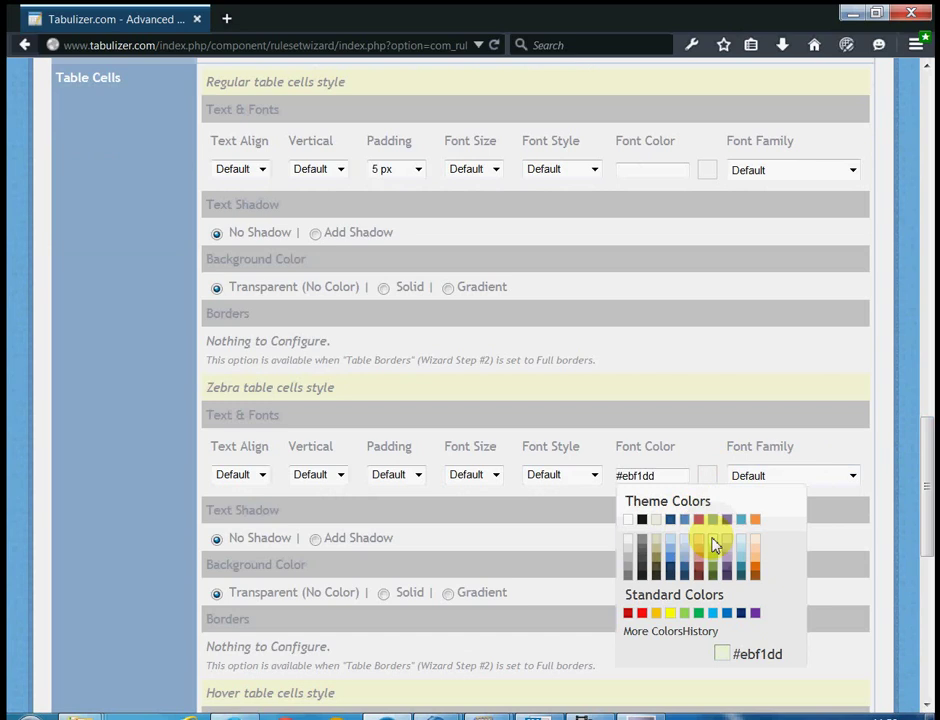
Give the hover table cells a solid #dbe5f1 background and continue to wizard step 4.
left_click_drag(924, 432, 932, 520)
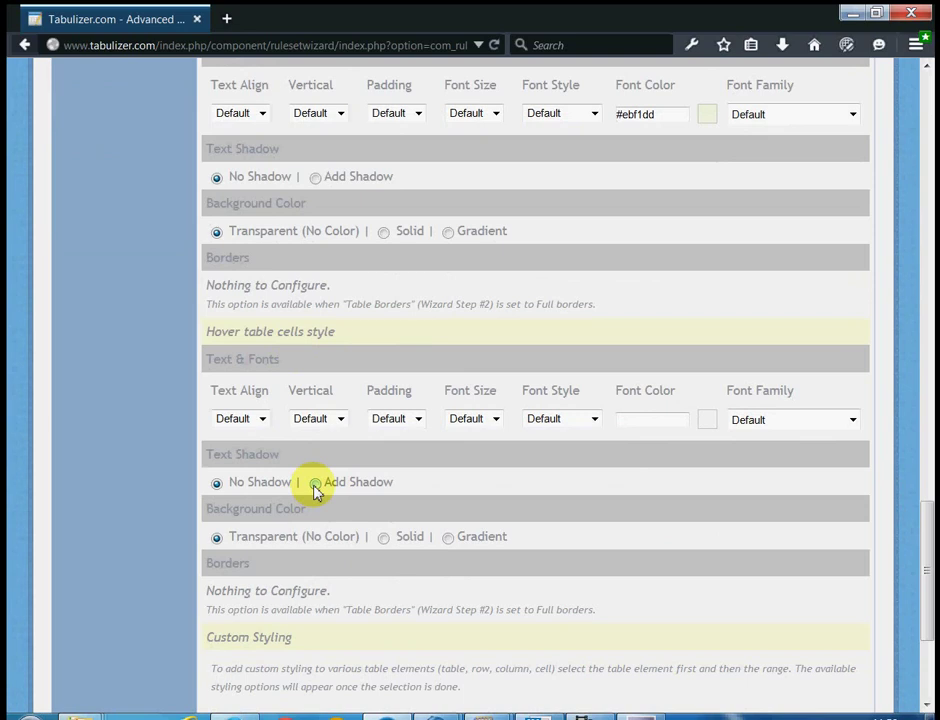
left_click(383, 537)
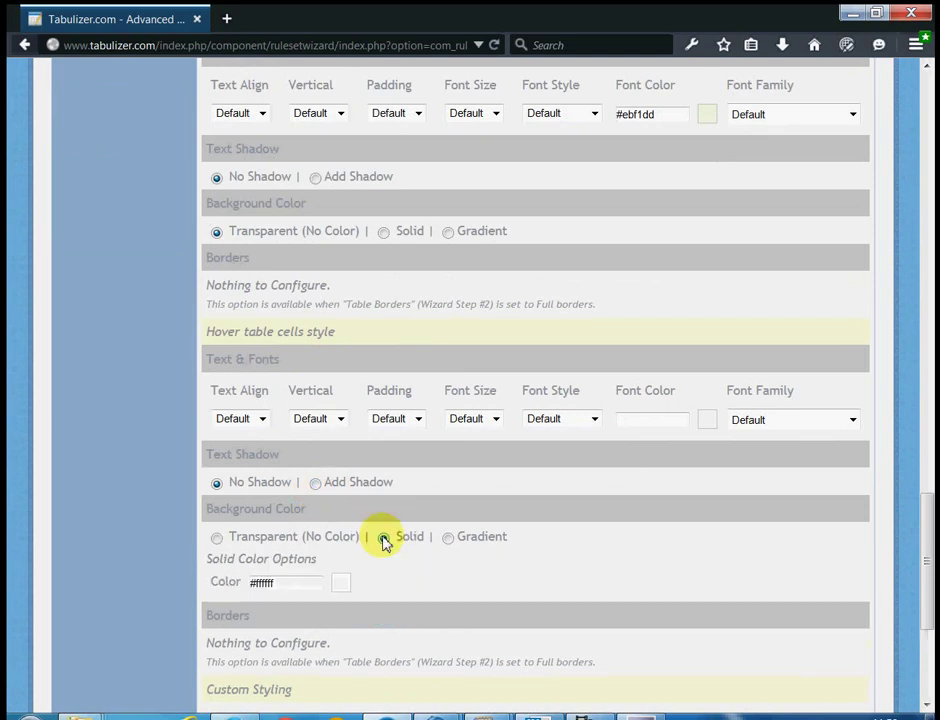
left_click(346, 595)
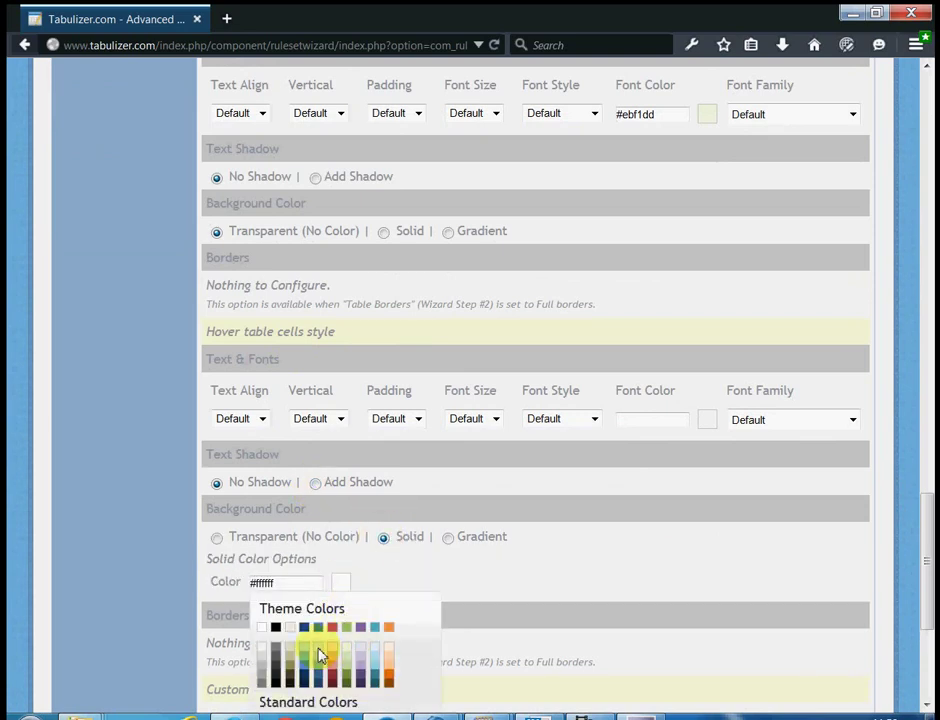
left_click(320, 655)
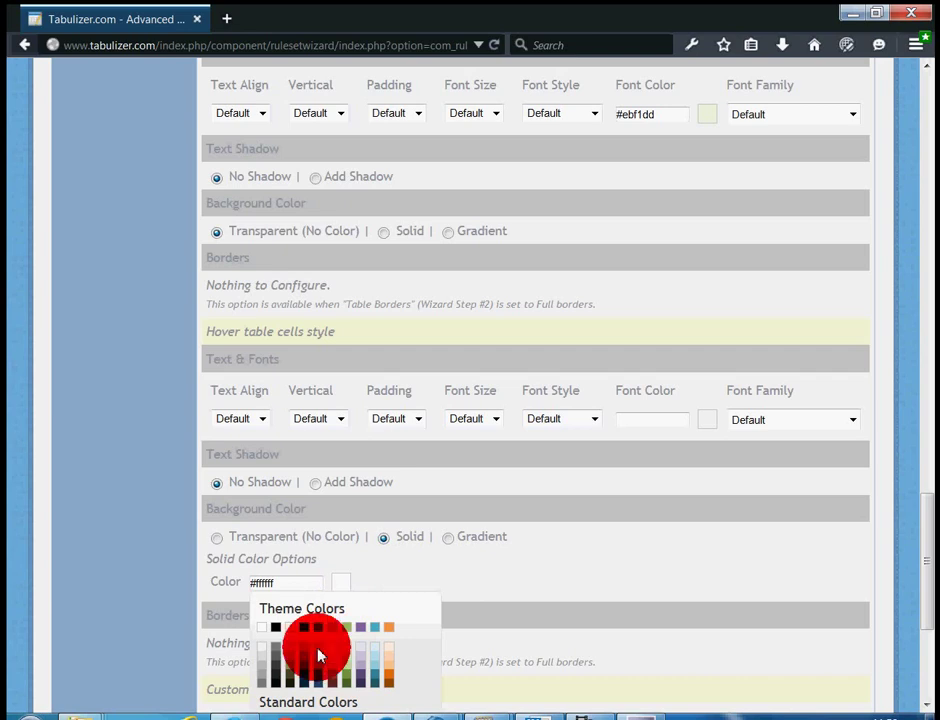
scroll(621, 371, "down", 4)
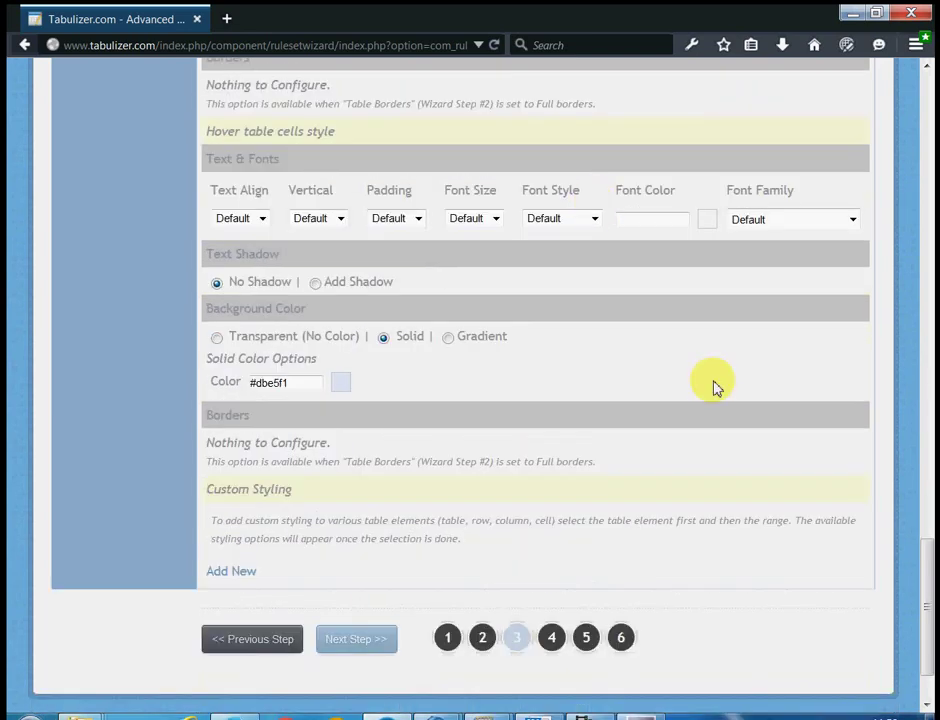
left_click(362, 646)
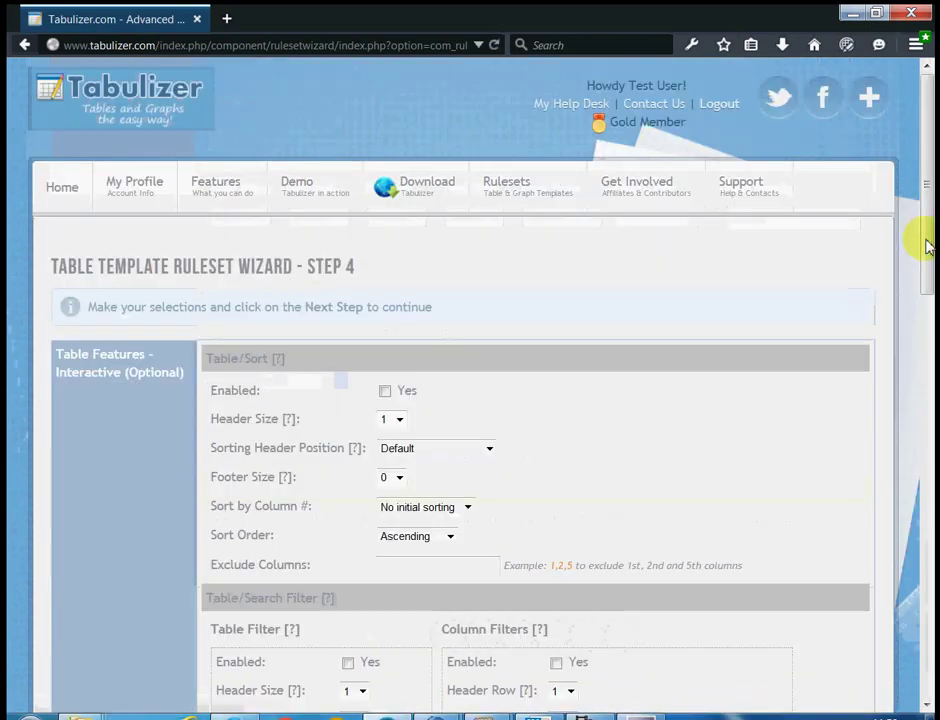
Enable the table search filter and set the table's responsive mode to Header Selection.
left_click_drag(923, 216, 922, 350)
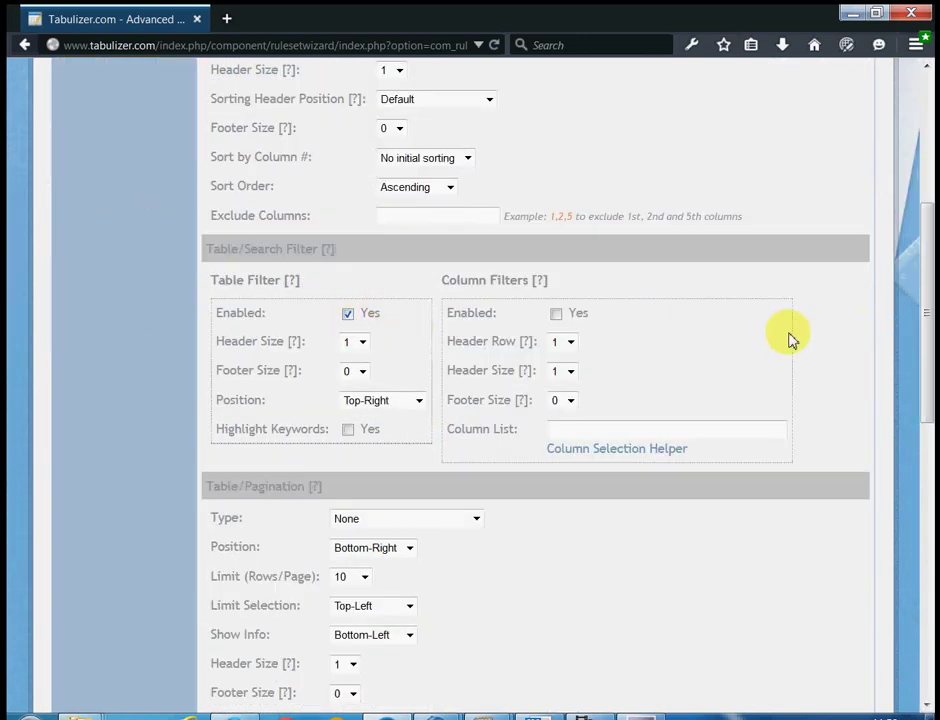
scroll(793, 327, "down", 4)
scroll(793, 327, "down", 5)
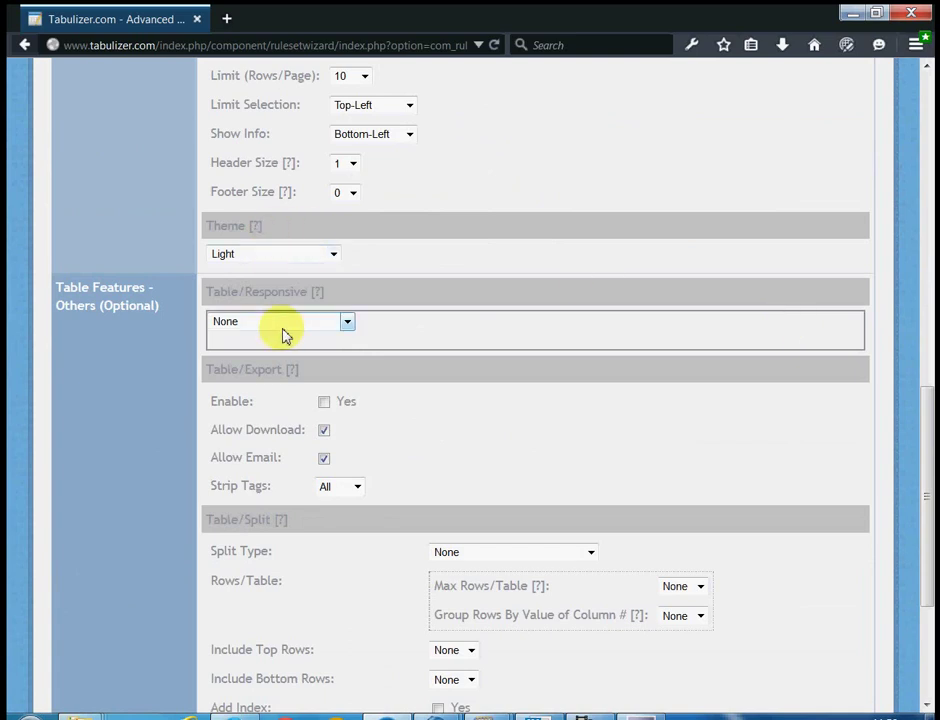
scroll(718, 320, "down", 4)
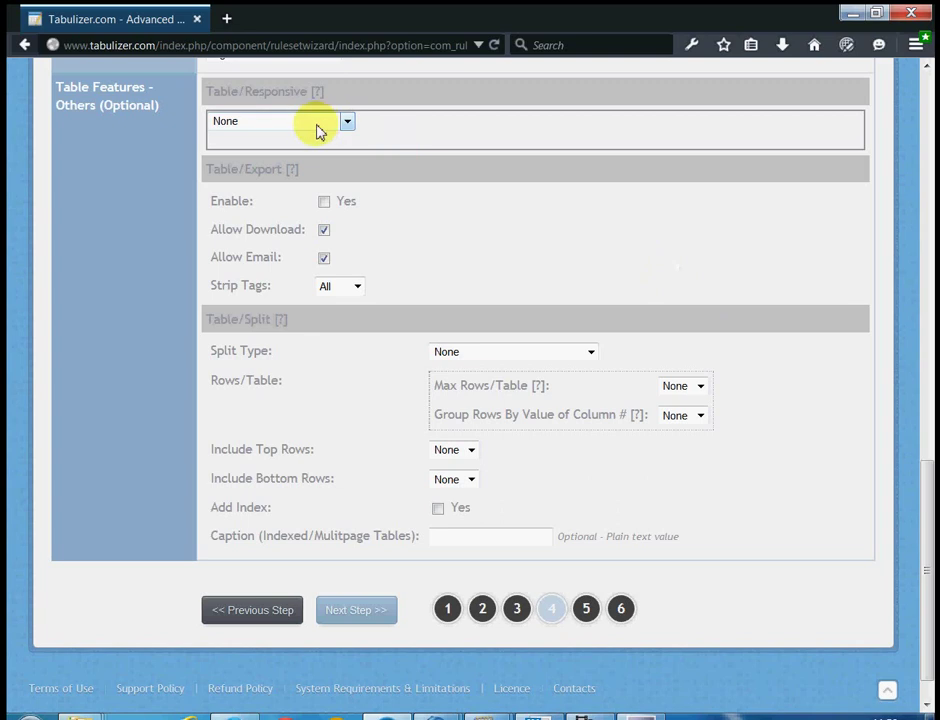
left_click(317, 127)
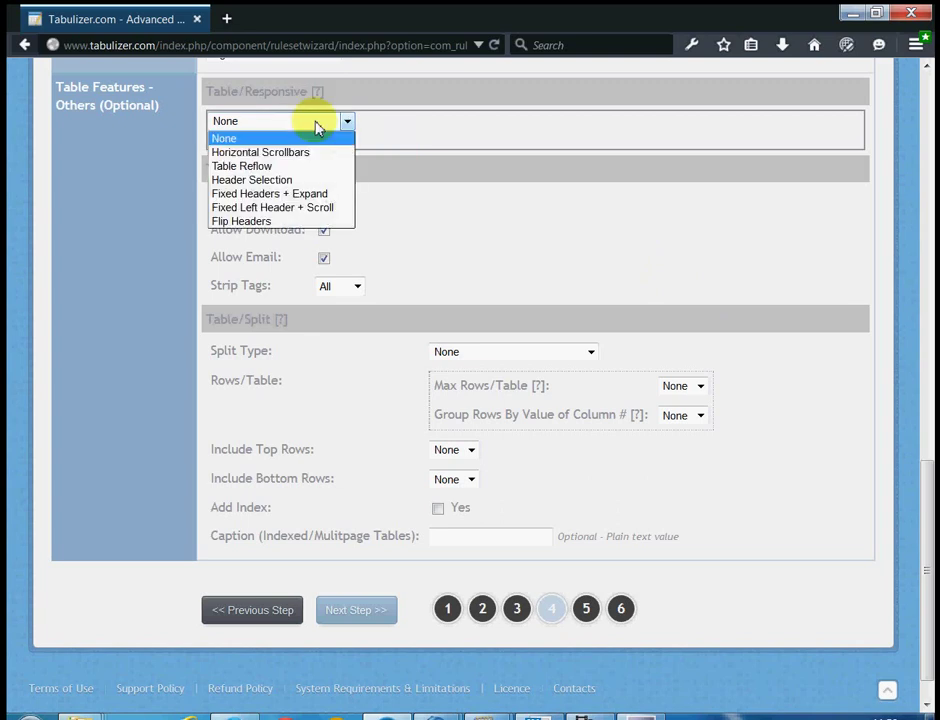
left_click(274, 184)
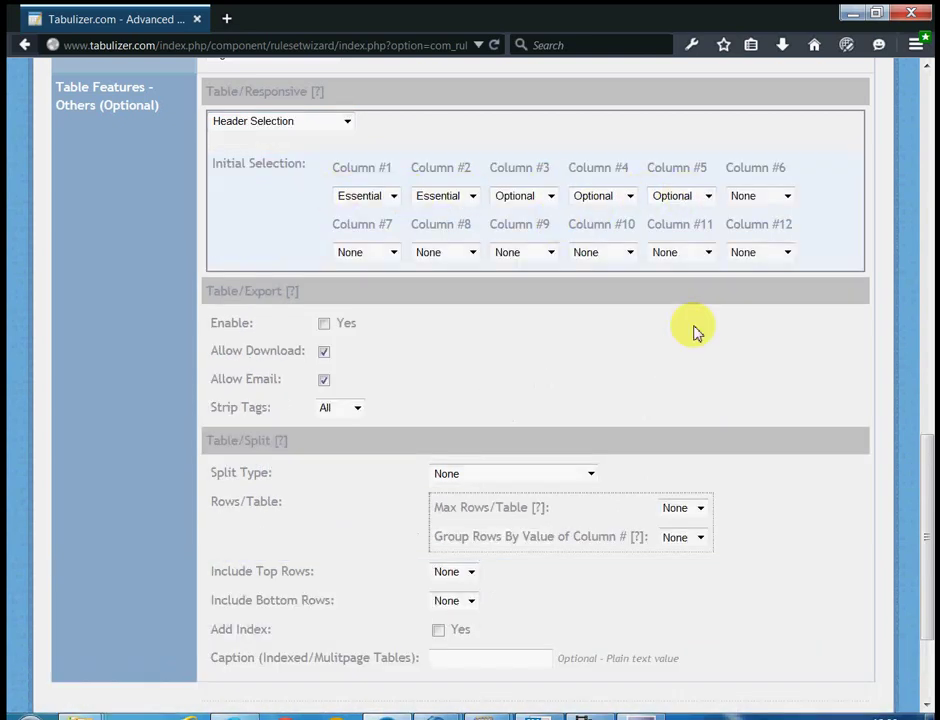
Try Horizontal Scrollbars as the table's responsive mode and restore Header Selection.
left_click(265, 122)
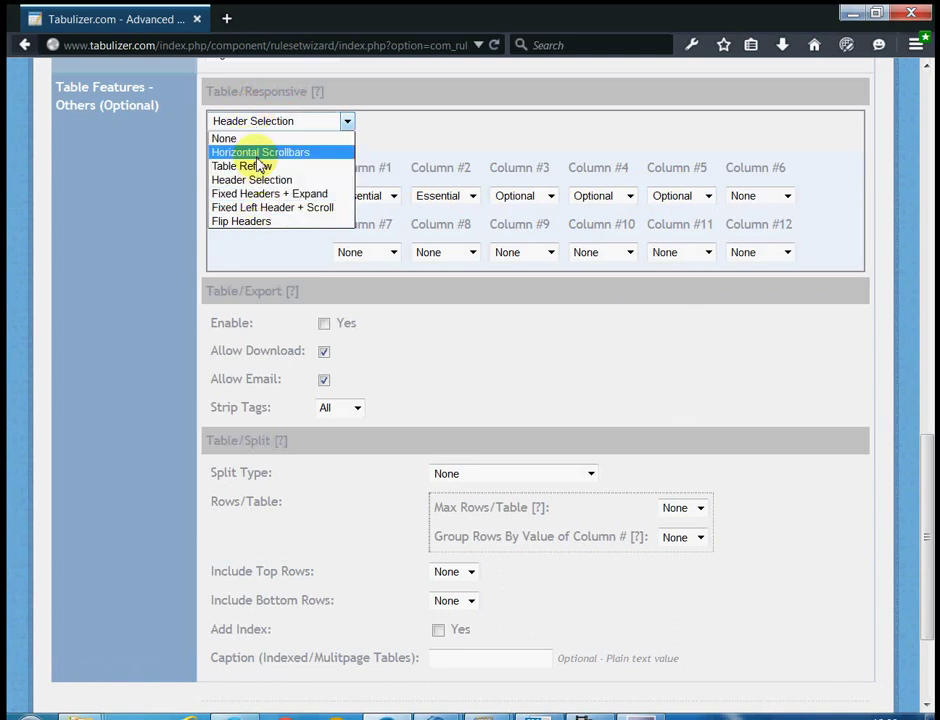
left_click(260, 153)
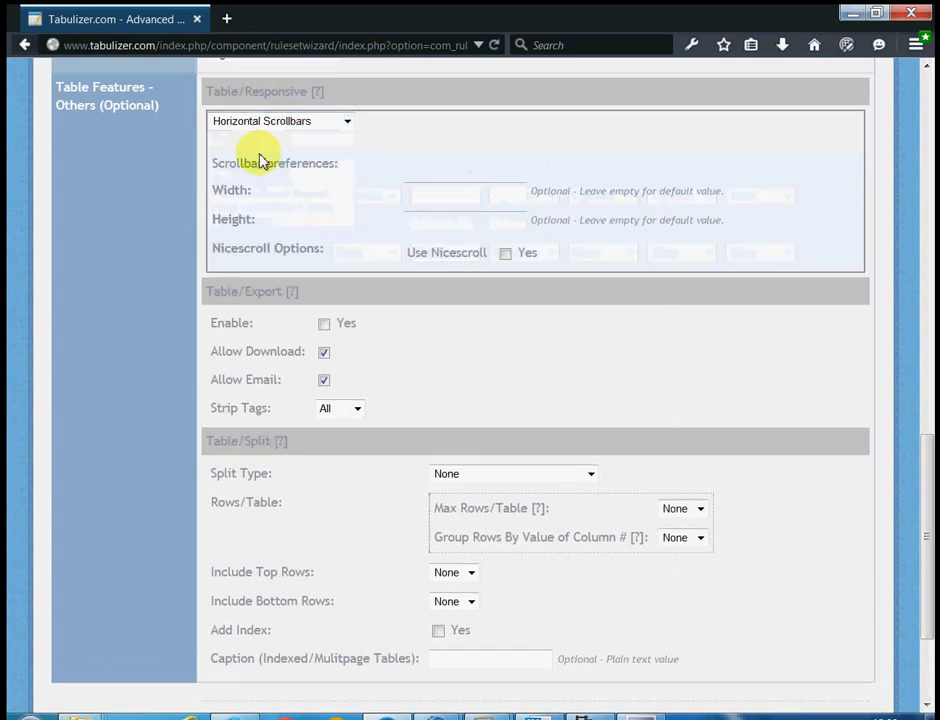
left_click(268, 122)
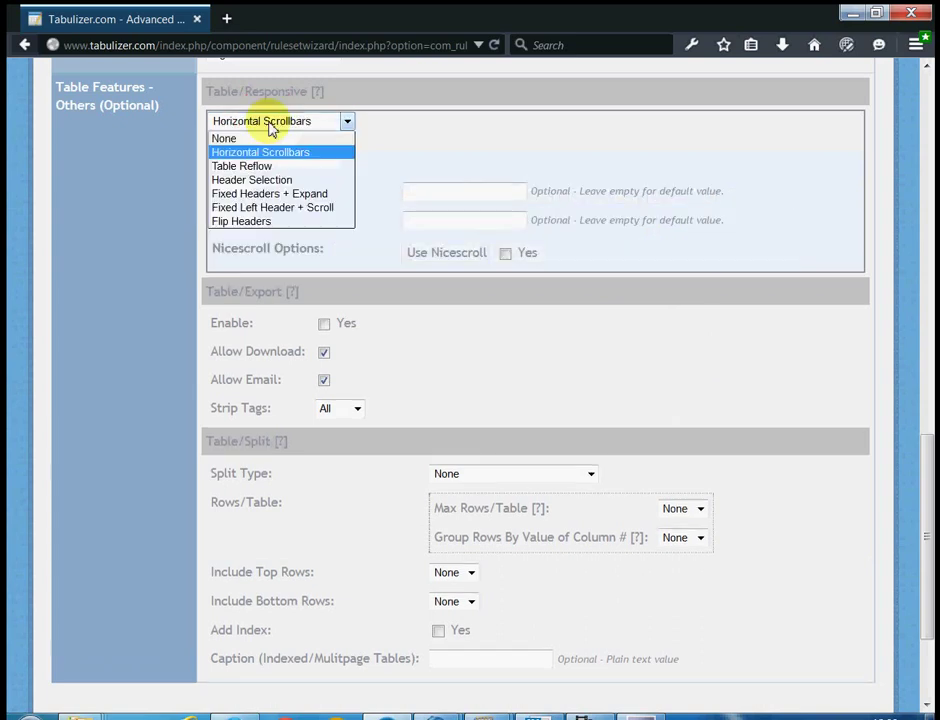
left_click(279, 182)
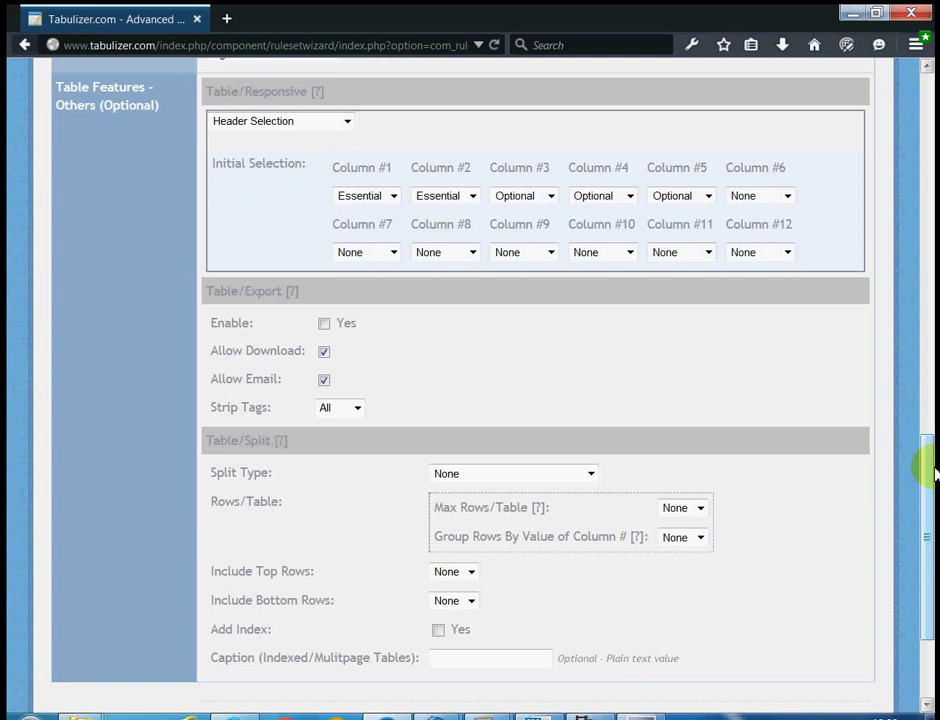
Advance to wizard step 6, leaving the data manipulation options of step 5 at their defaults, and examine the ruleset preview.
left_click_drag(931, 470, 800, 531)
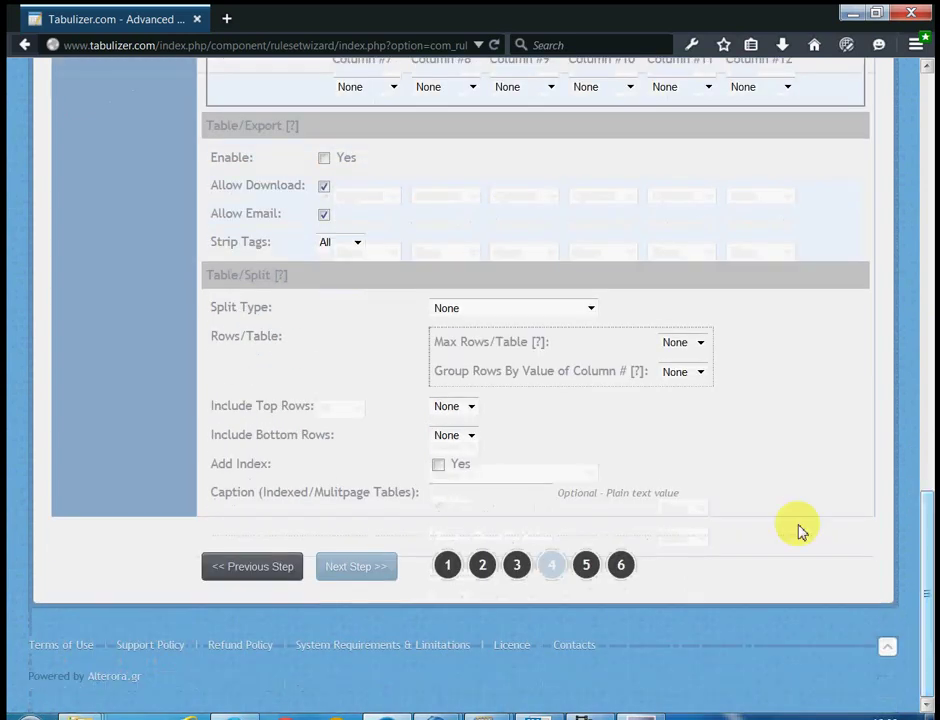
left_click(375, 574)
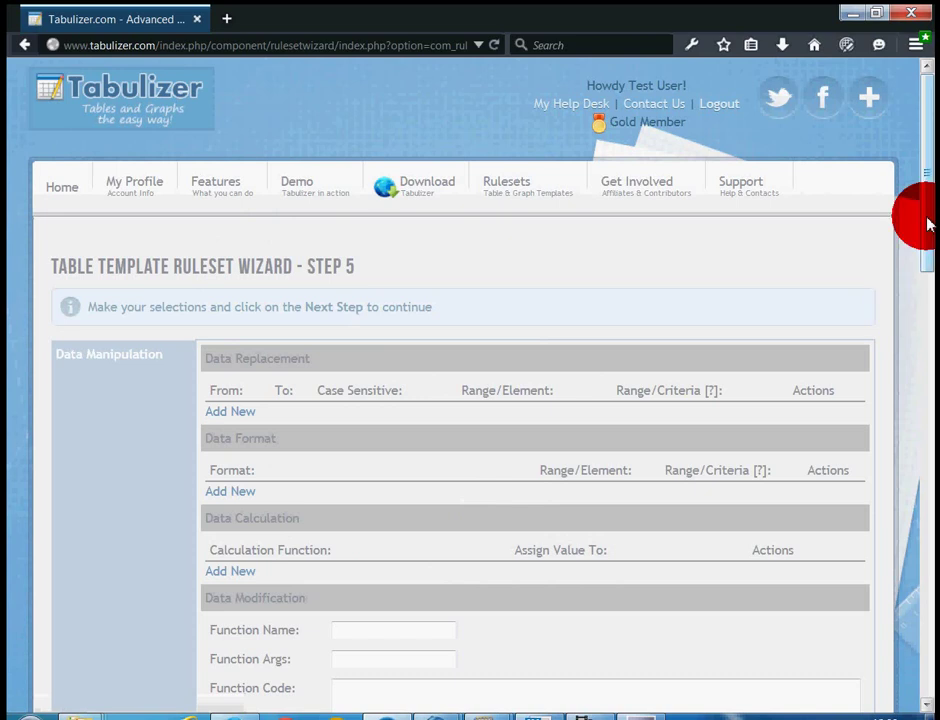
left_click_drag(925, 218, 917, 594)
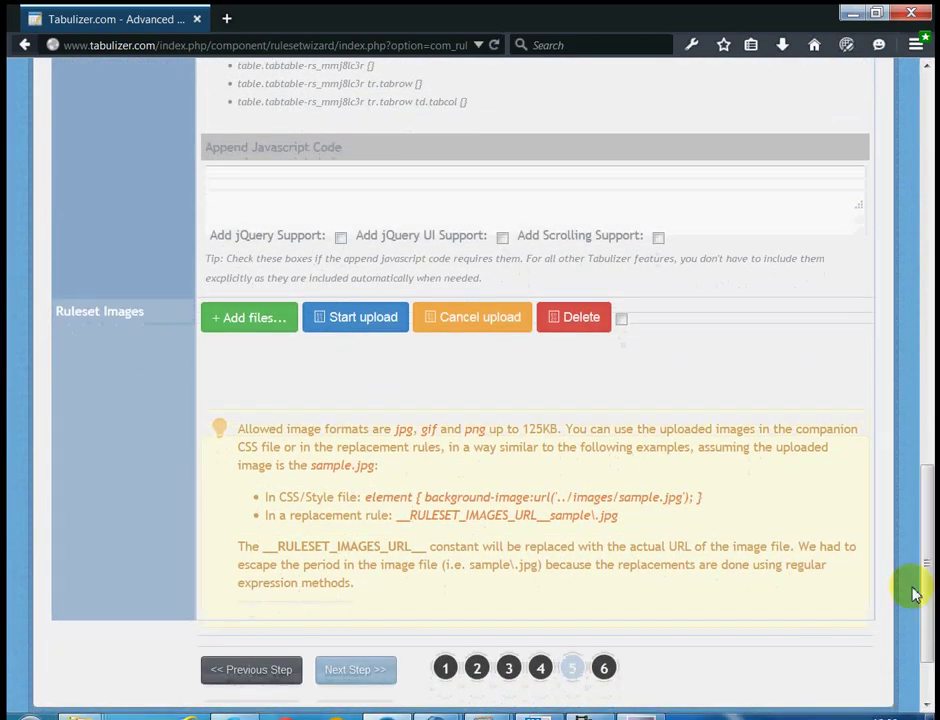
left_click(377, 670)
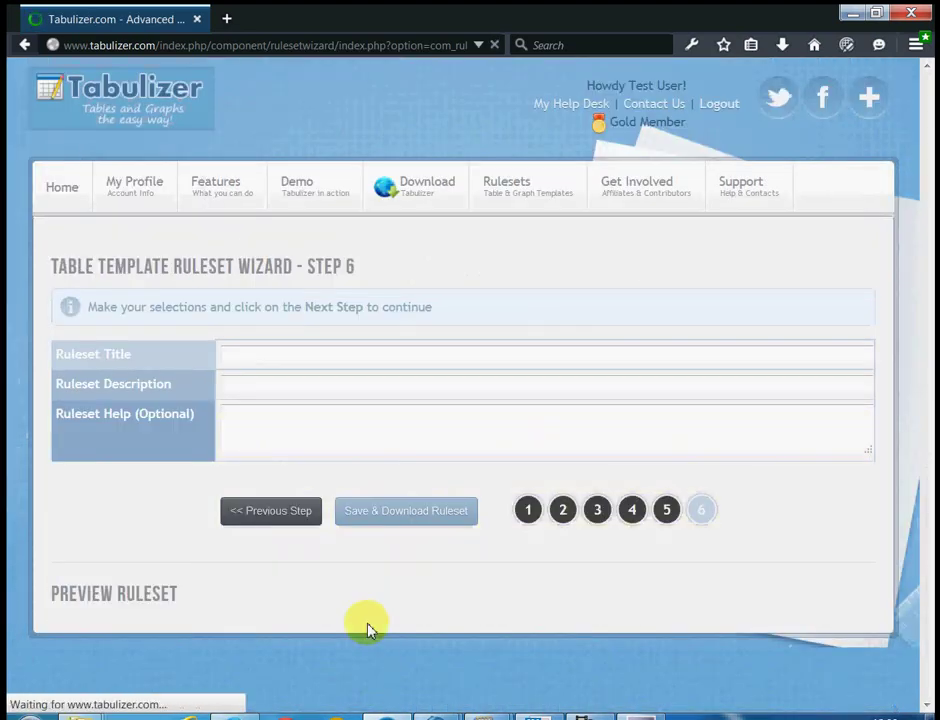
left_click_drag(921, 200, 930, 445)
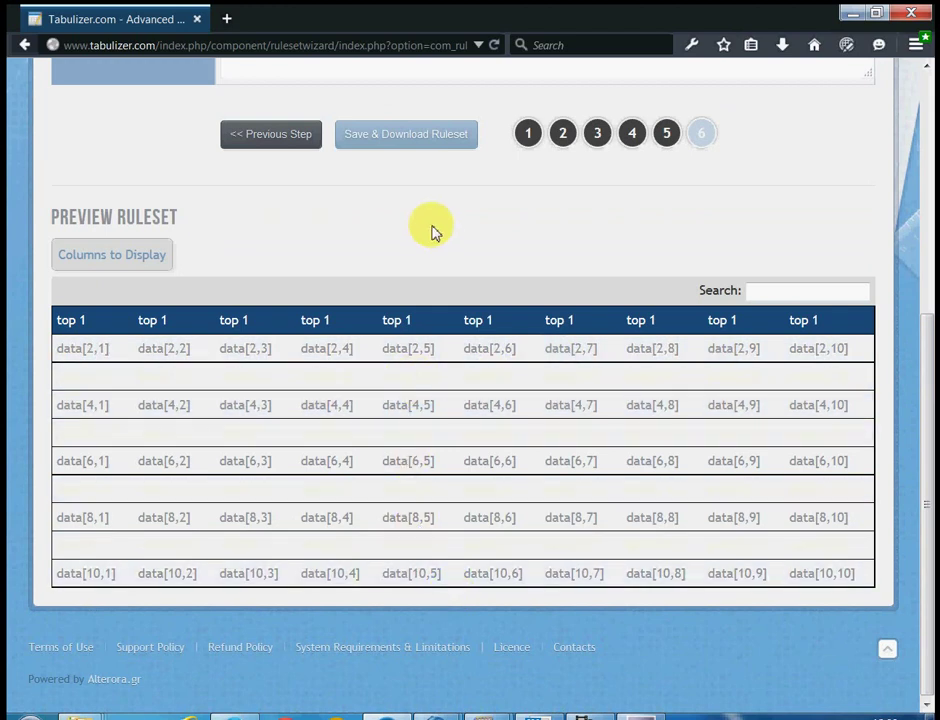
Return to wizard step 3 and set the font color of the zebra table cells to #000000.
left_click(596, 144)
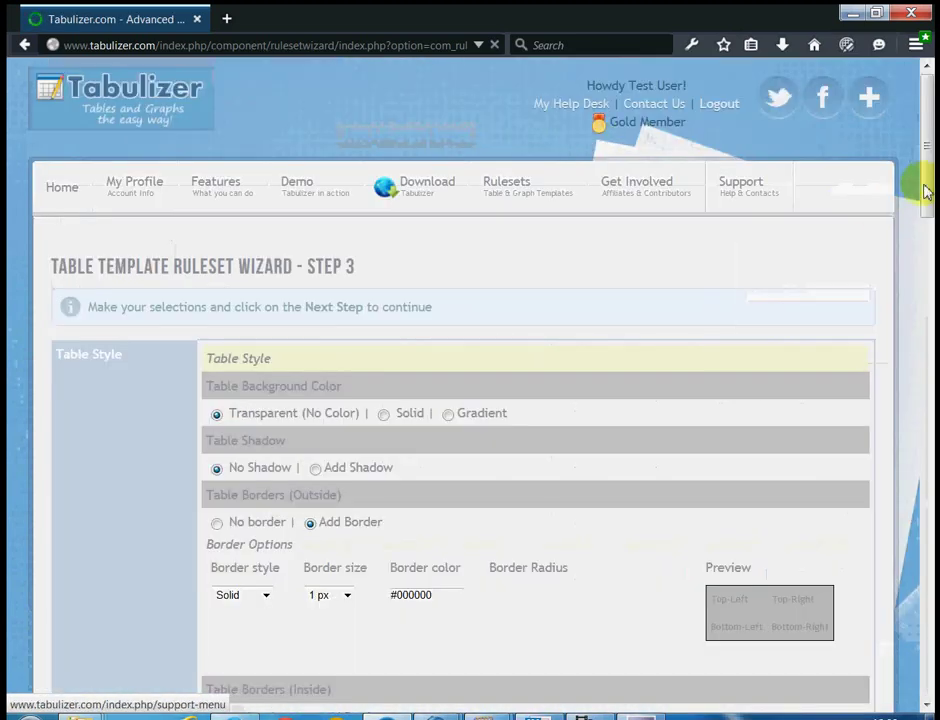
left_click_drag(925, 190, 896, 563)
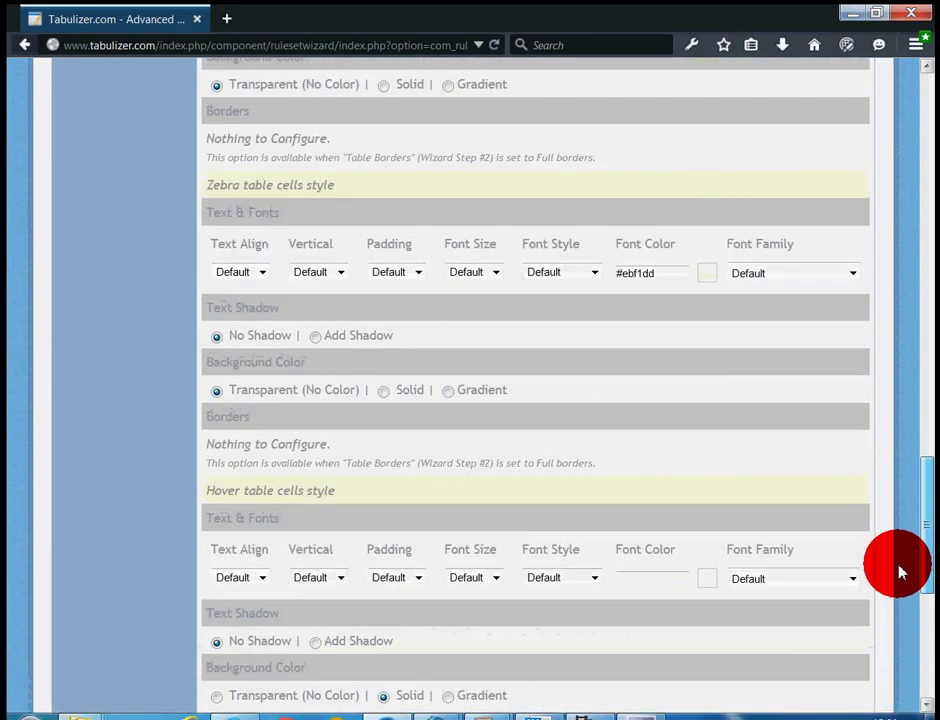
left_click(706, 275)
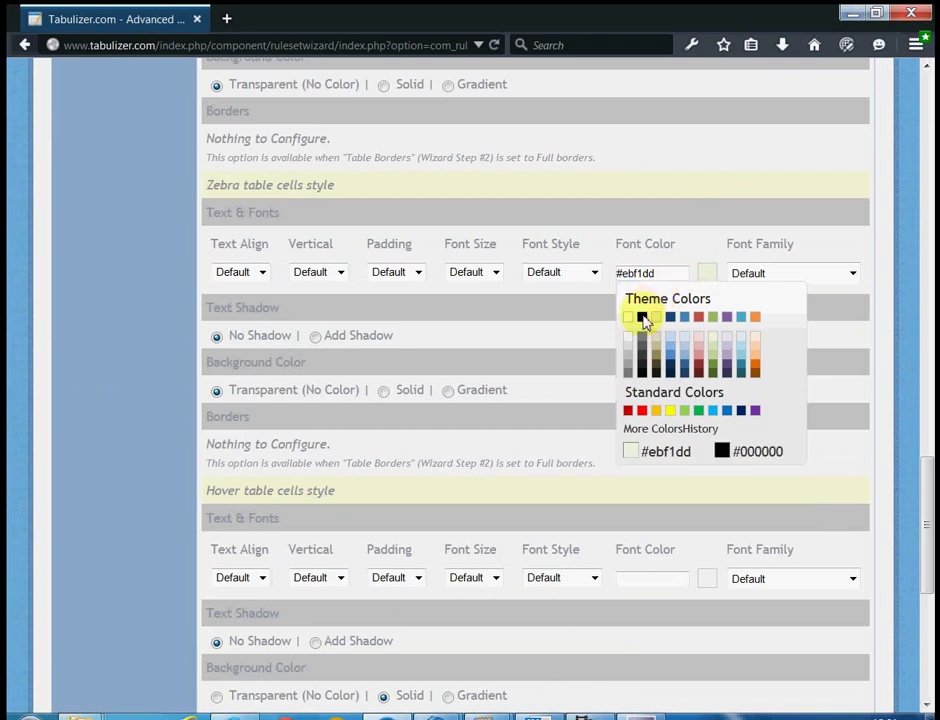
left_click(643, 318)
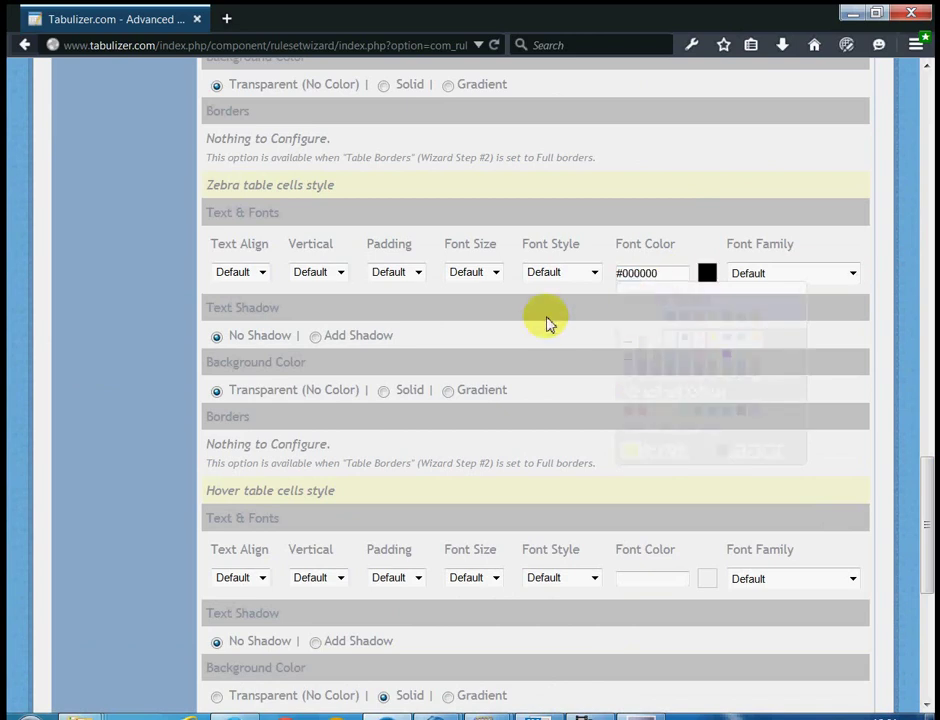
Give the zebra table cells a solid #ebf1dd background color.
left_click(384, 391)
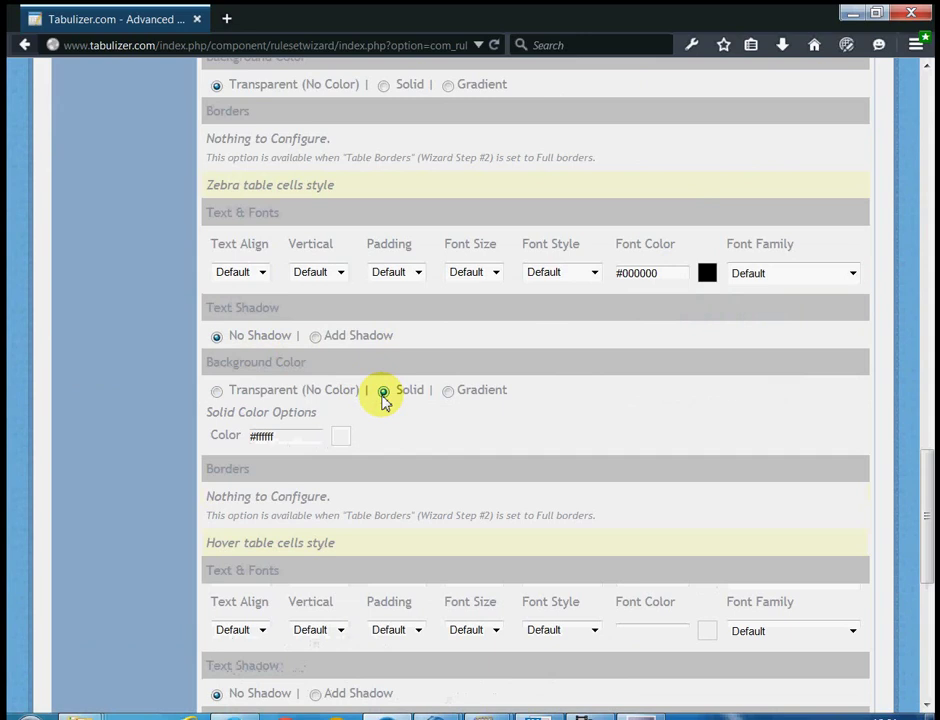
left_click(341, 440)
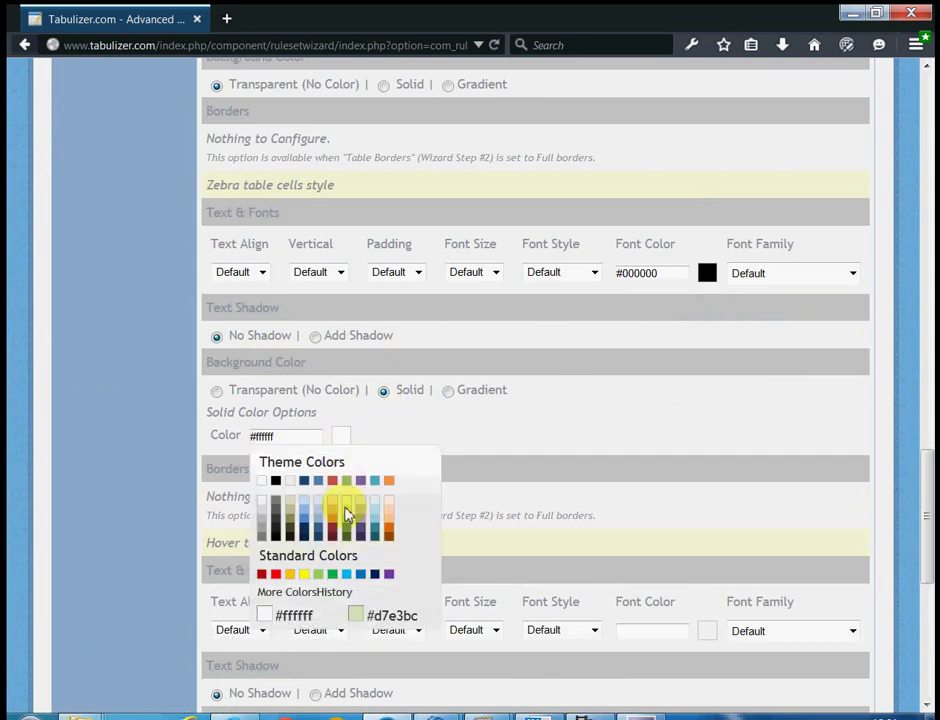
left_click(350, 506)
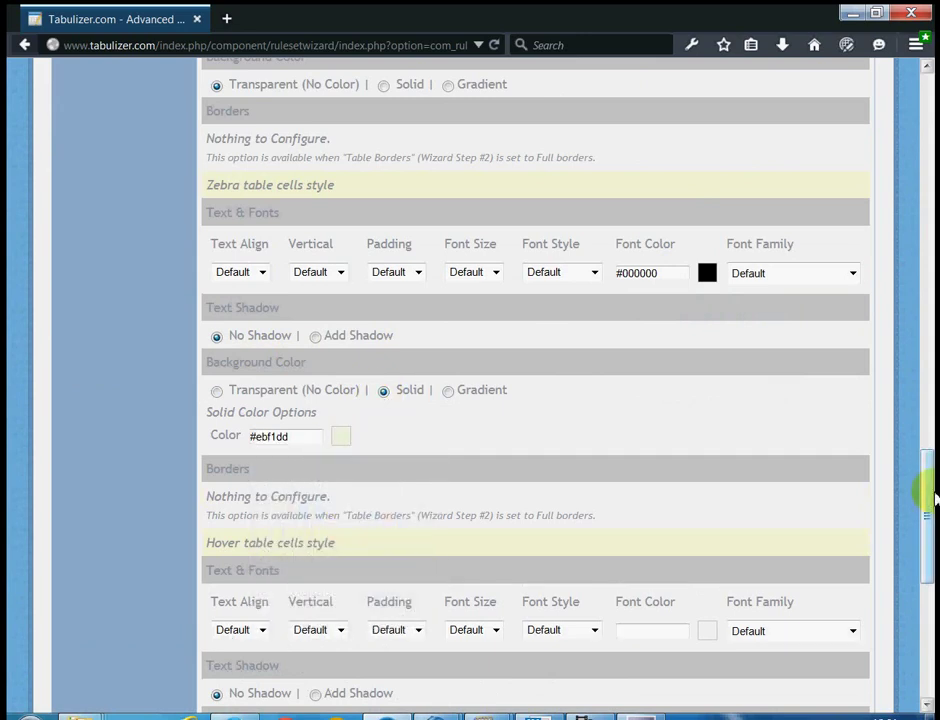
Clear the font color of the zebra table cells.
left_click_drag(935, 497, 935, 537)
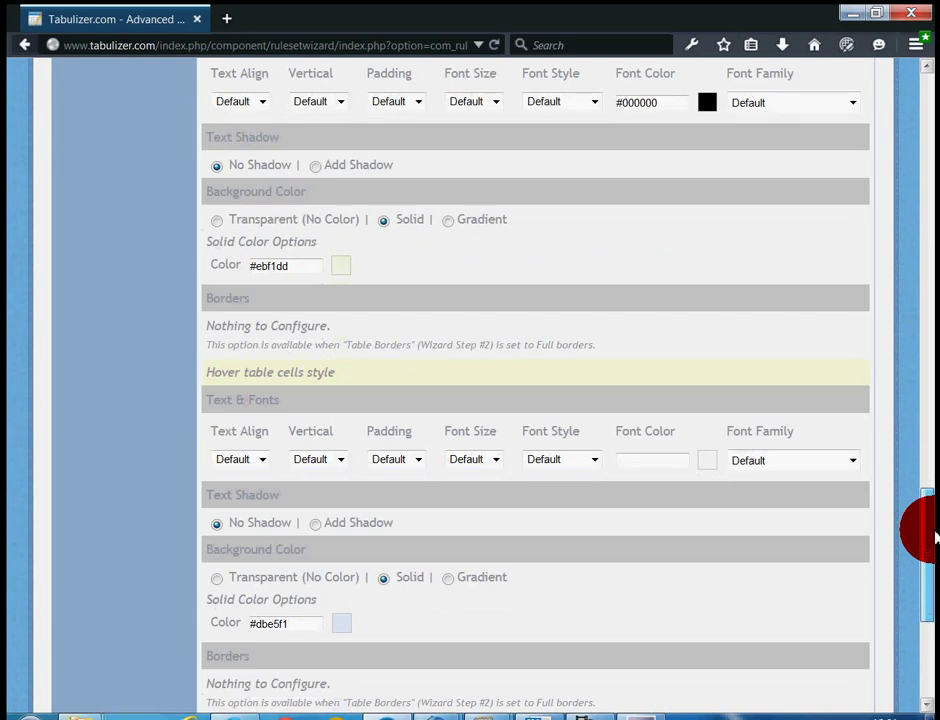
left_click_drag(668, 103, 577, 100)
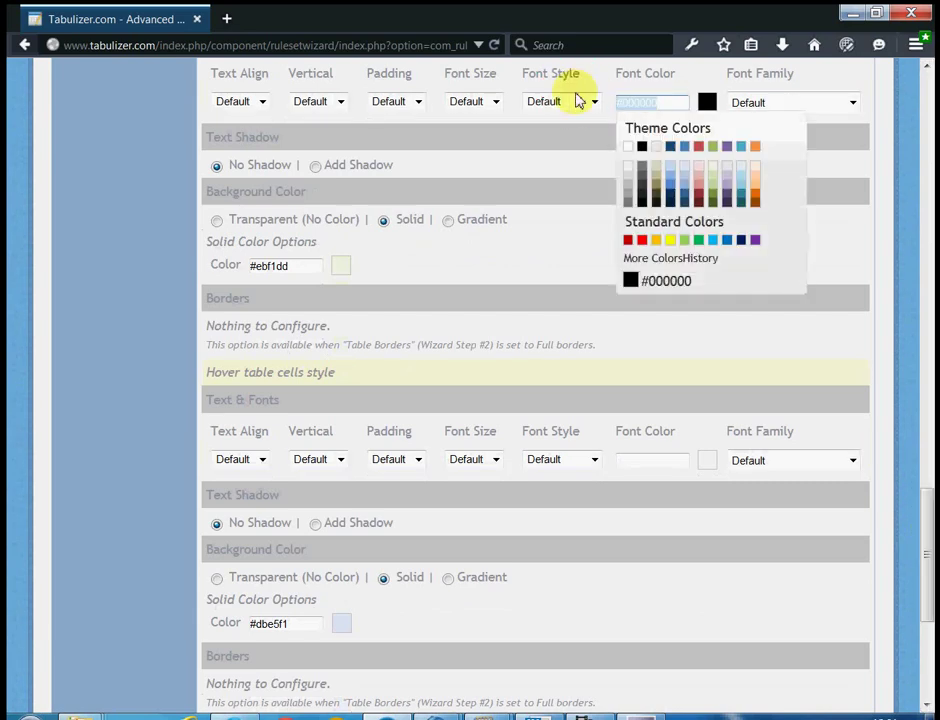
left_click(568, 170)
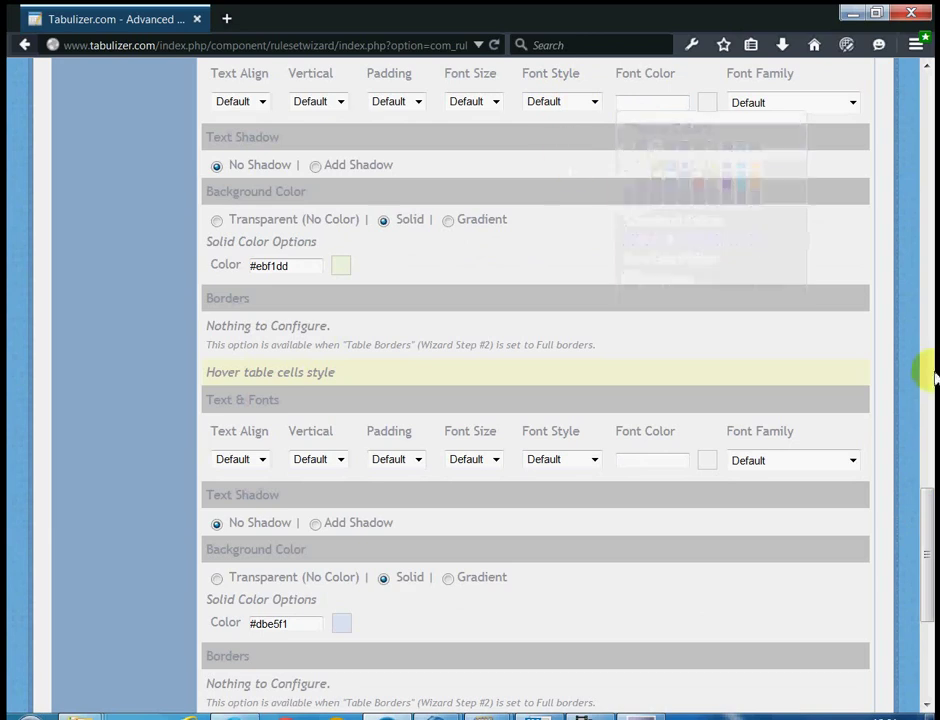
Go to wizard step 6 and examine the row colors in the updated ruleset preview.
left_click_drag(931, 560, 930, 655)
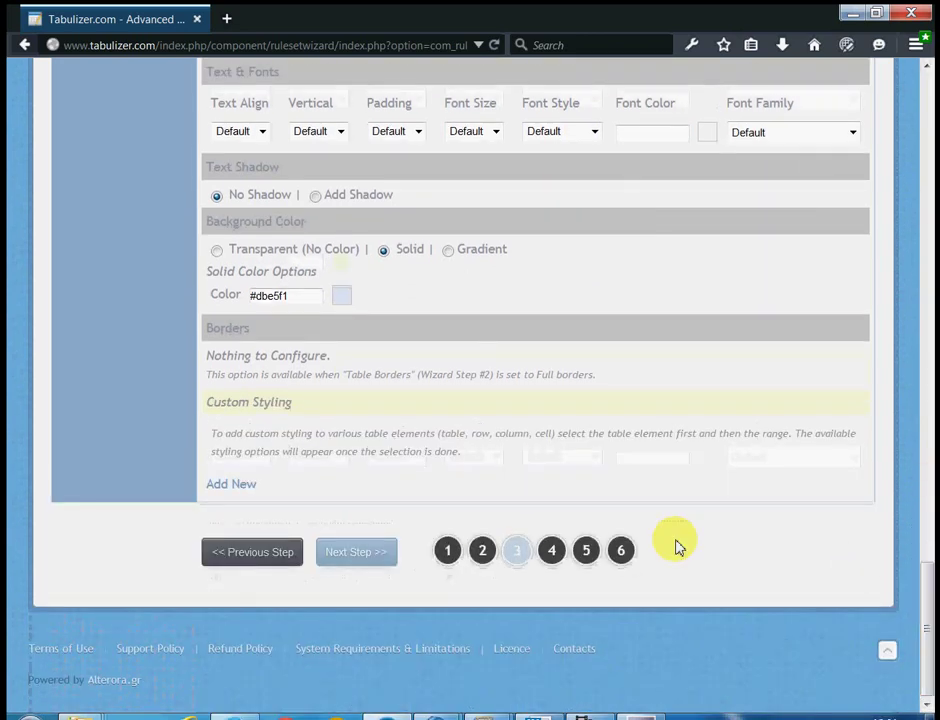
left_click(620, 560)
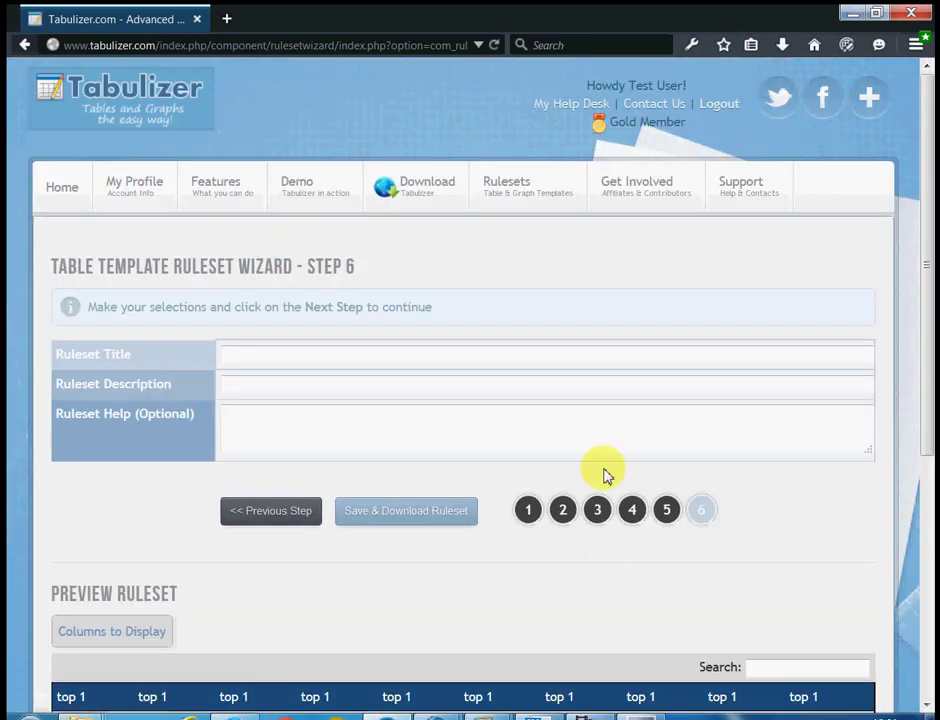
scroll(780, 273, "down", 5)
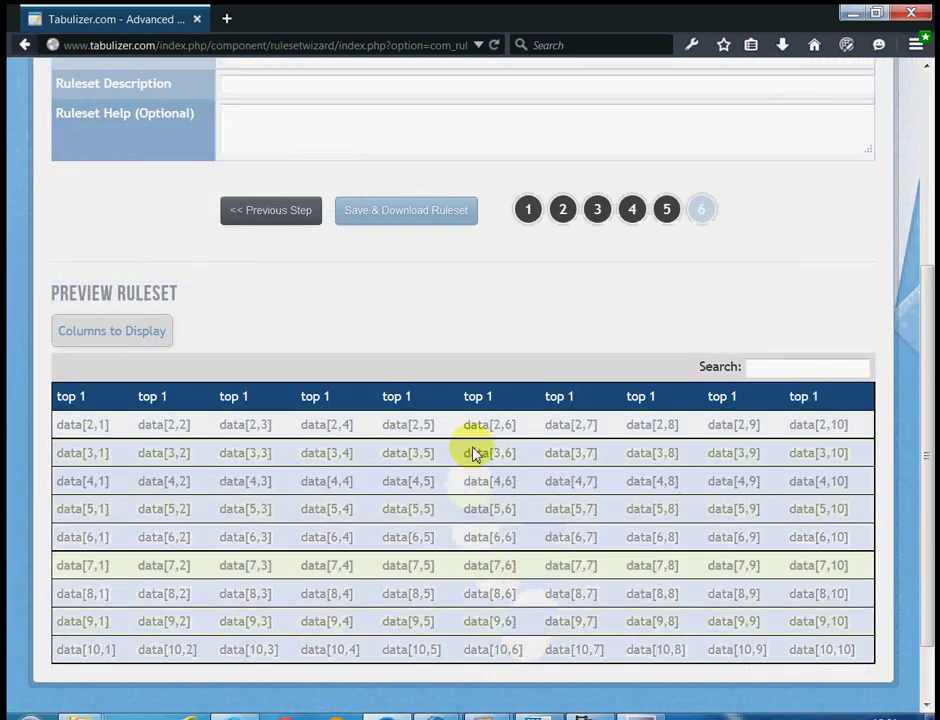
Title the ruleset "A demo ruleset", describe it as "just trying some things!" and save it.
scroll(772, 298, "up", 4)
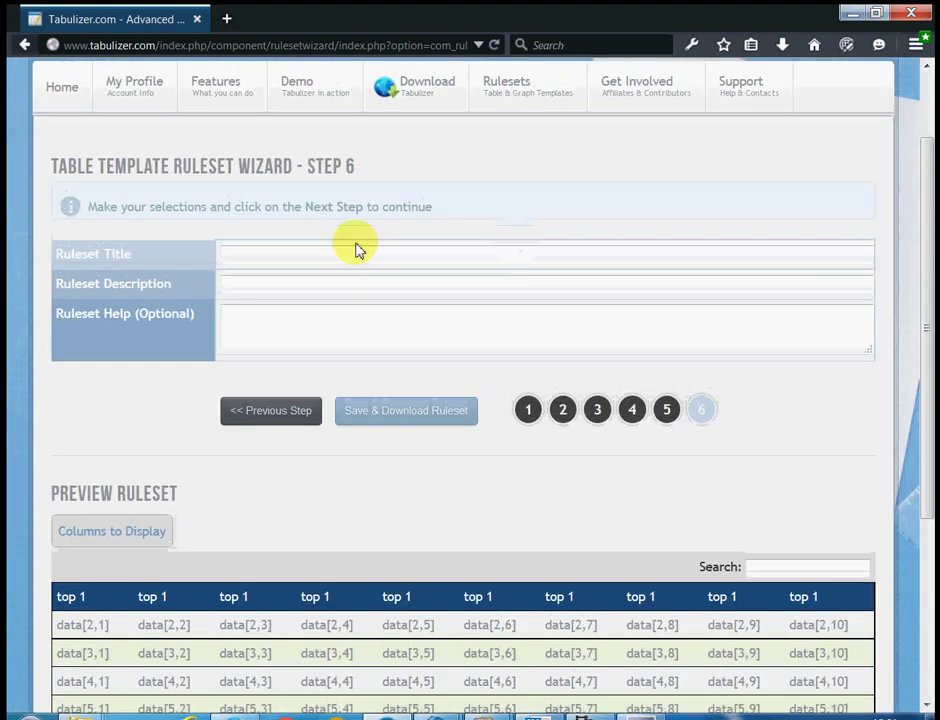
left_click(349, 257)
type("A d")
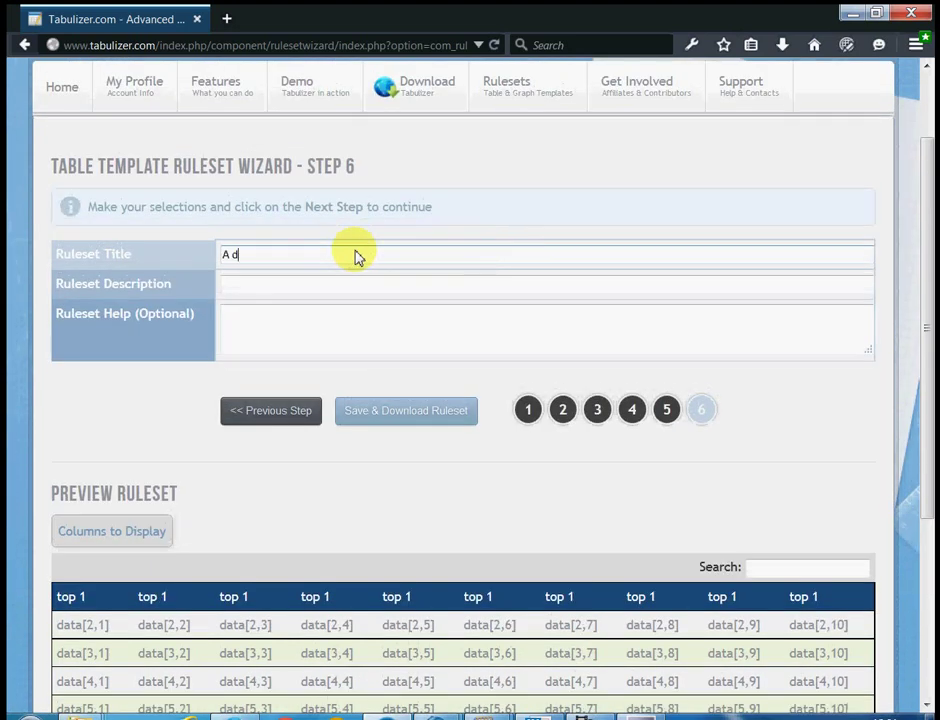
type("emo ruleset")
left_click(330, 287)
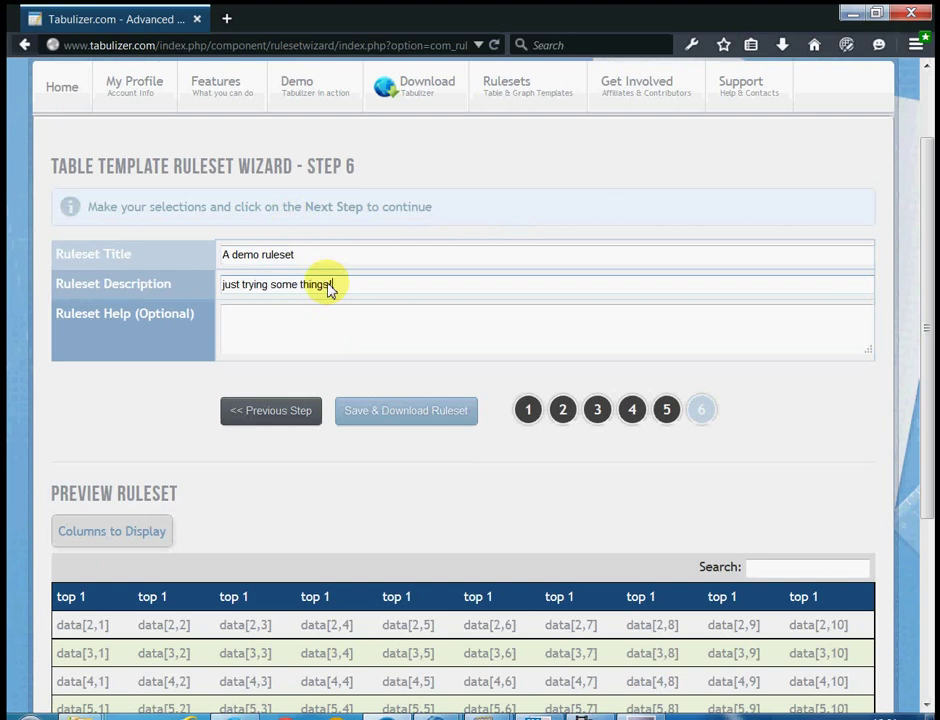
left_click(422, 420)
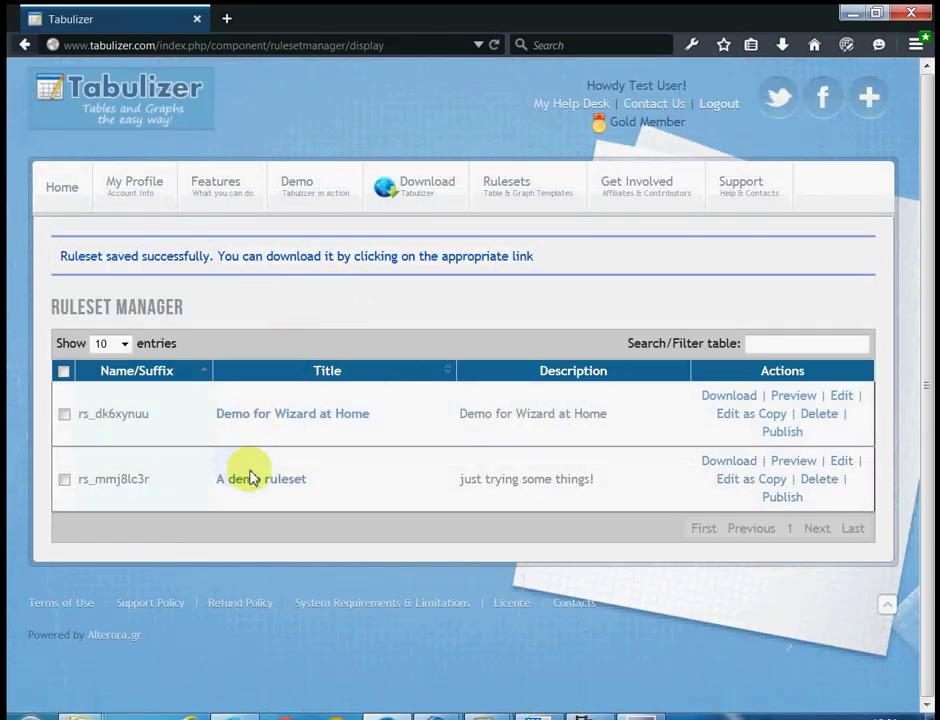
Download the "A demo ruleset" entry from the Ruleset Manager, saving the file rs_mmj8lc3r.zip.
left_click(733, 467)
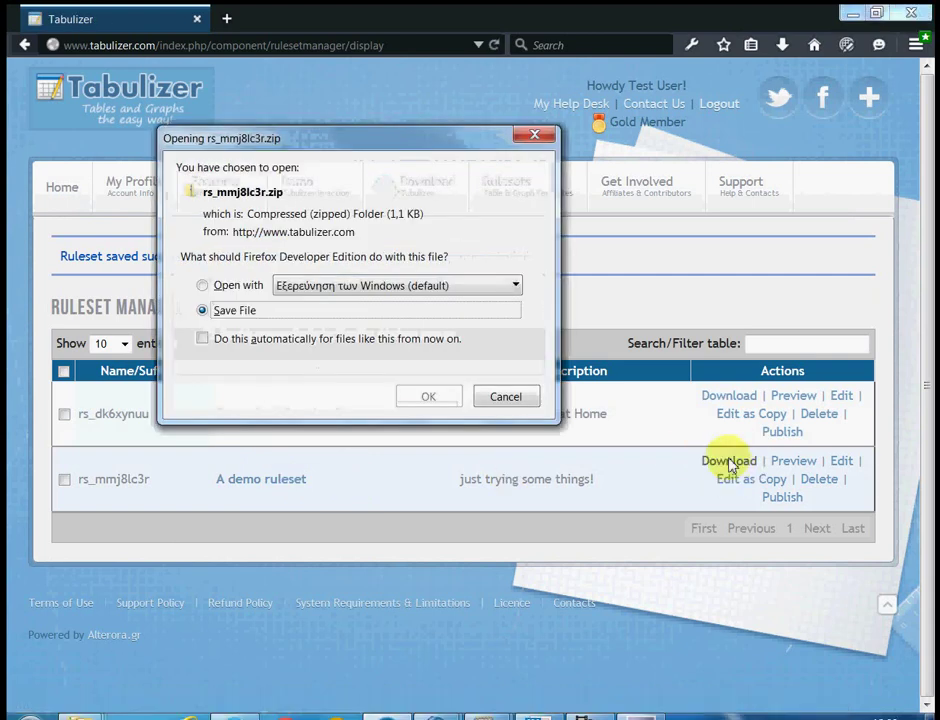
mouse_move(145, 192)
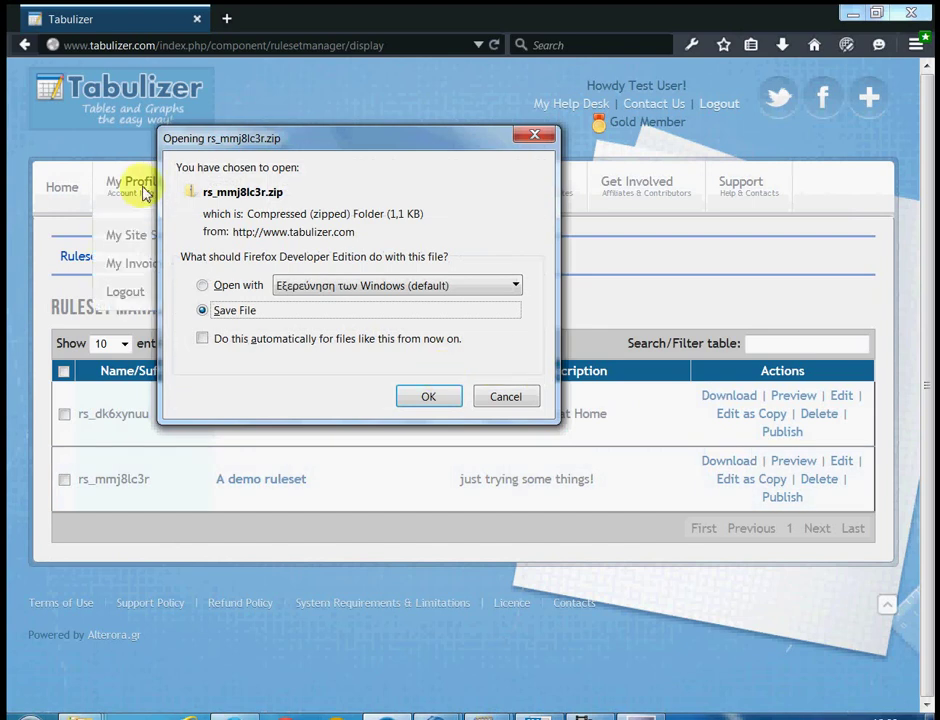
left_click(431, 402)
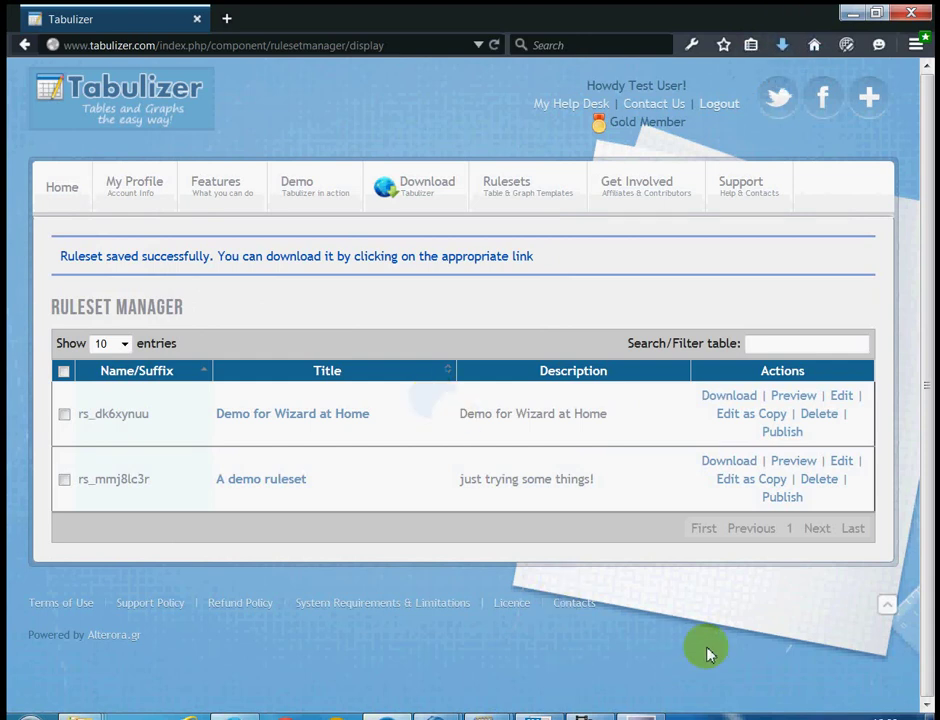
left_click(805, 712)
left_click(810, 697)
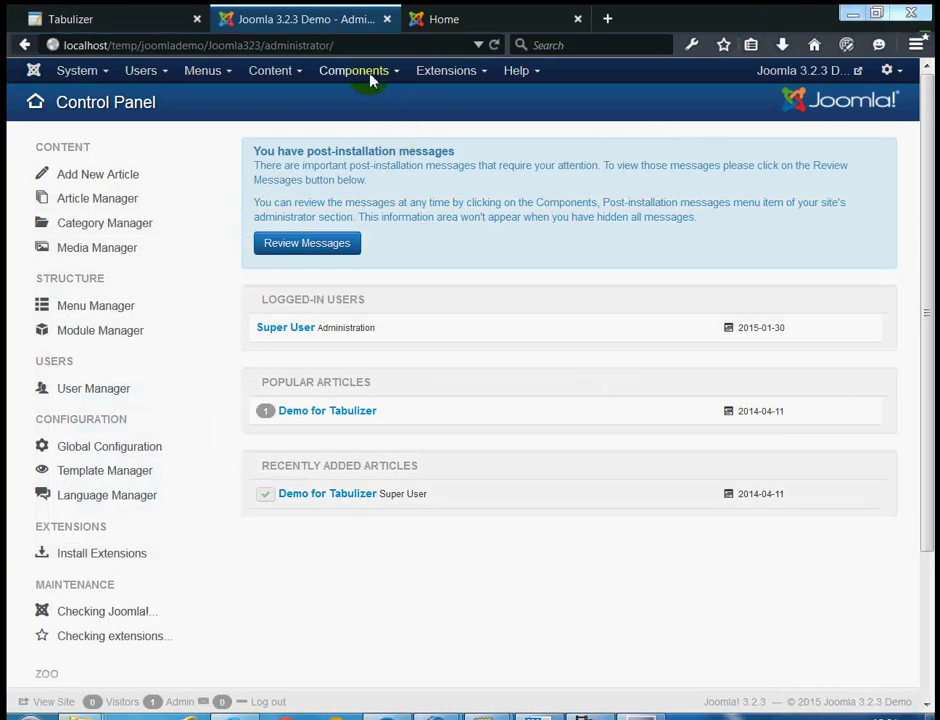
Open the ruleset archive import page of the Tabulizer component in the Joomla administration.
left_click(370, 80)
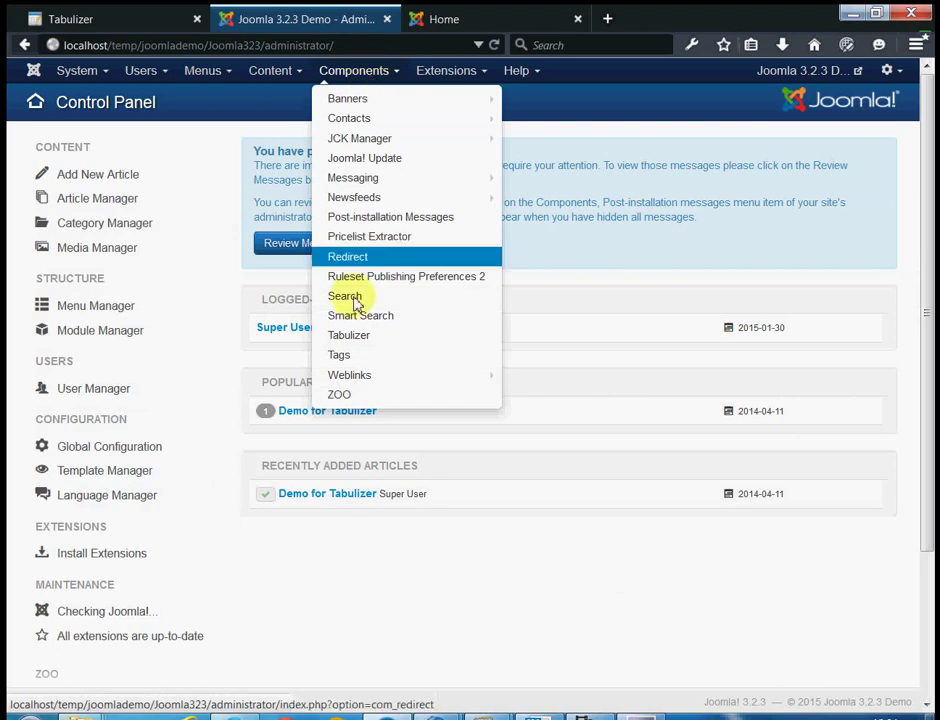
left_click(376, 340)
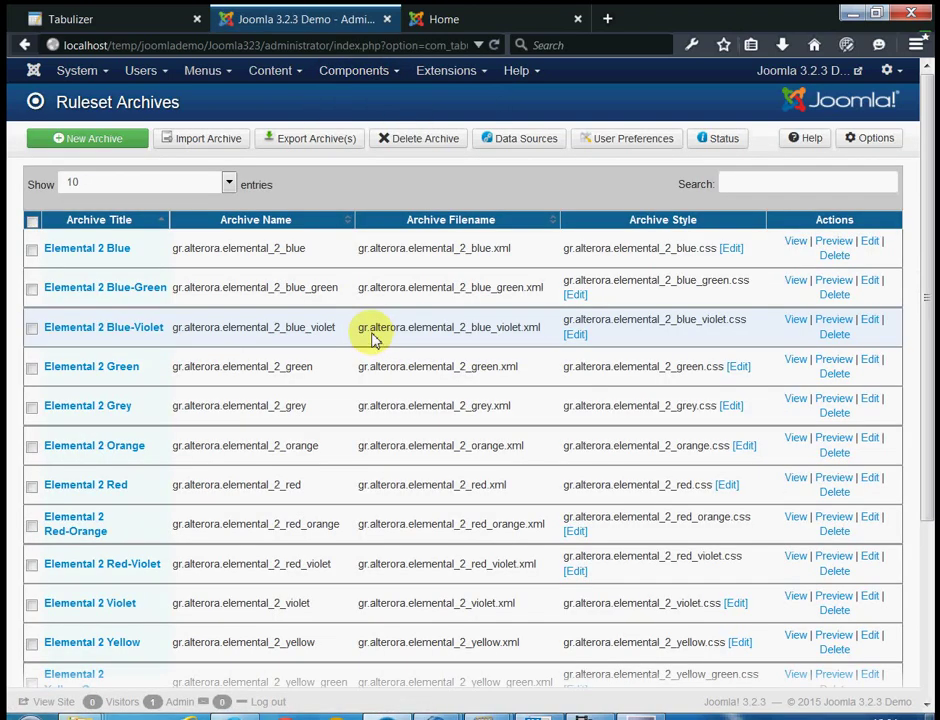
left_click(221, 142)
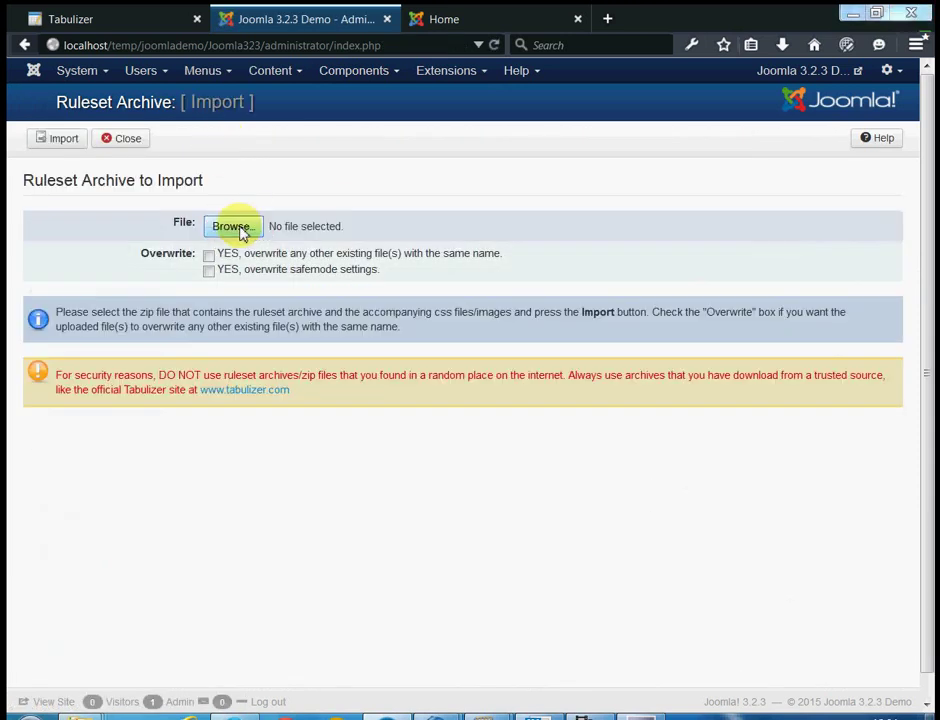
Import the ruleset archive rs_mmj8lc3r.zip and preview the imported "A demo ruleset" archive.
left_click(240, 229)
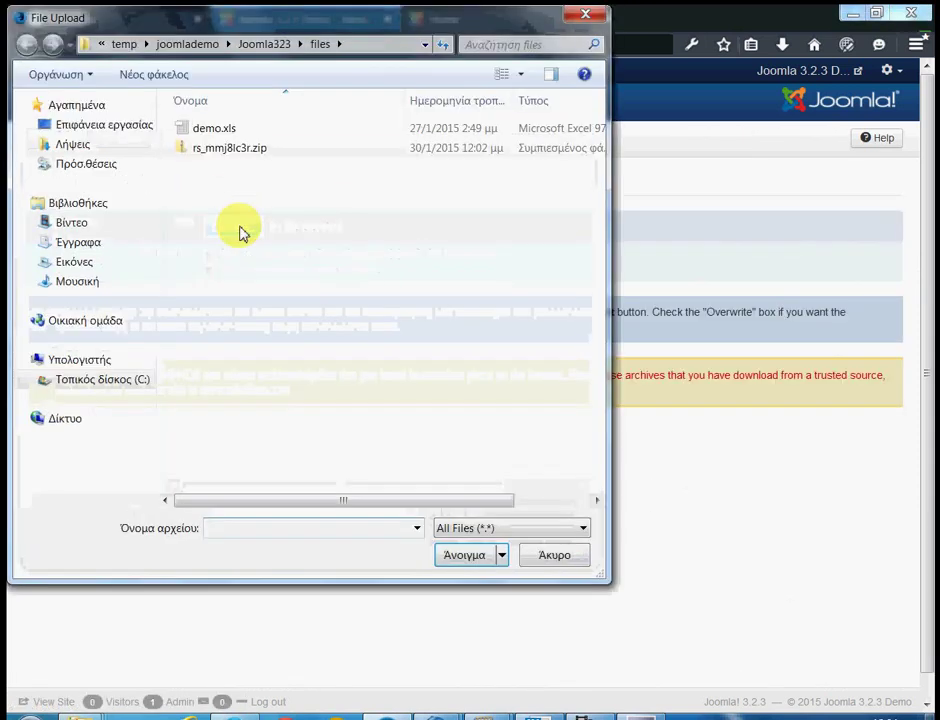
left_click(236, 149)
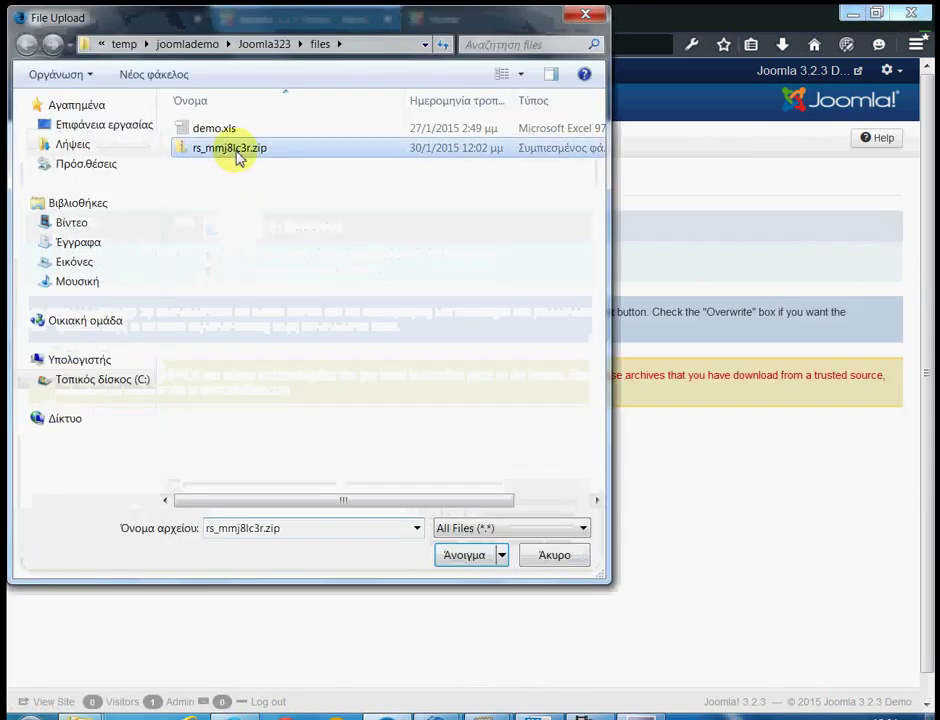
left_click(470, 558)
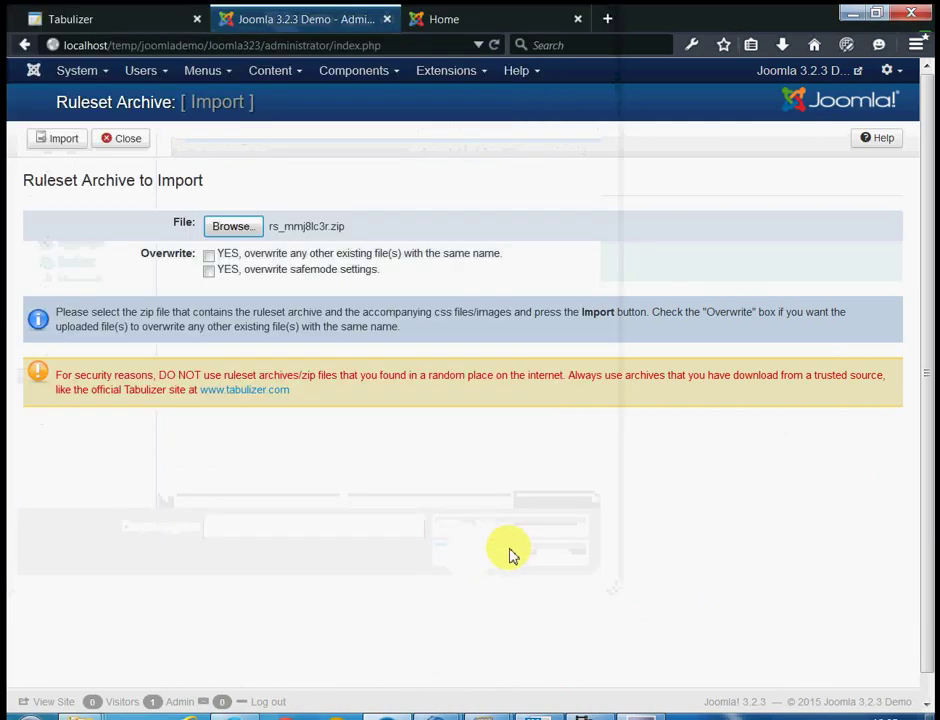
left_click(64, 140)
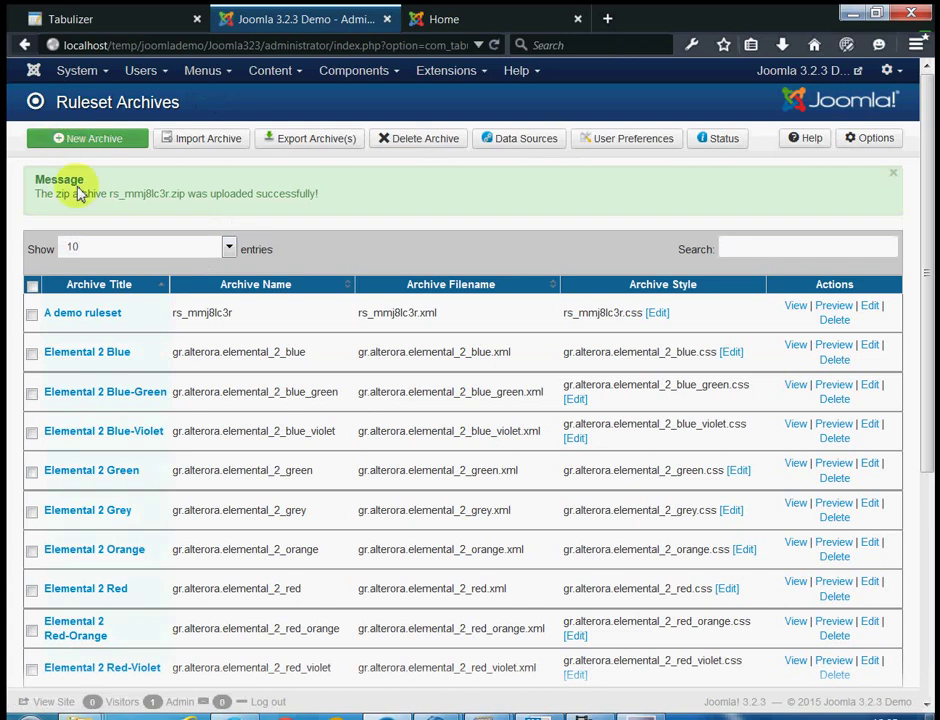
left_click(833, 307)
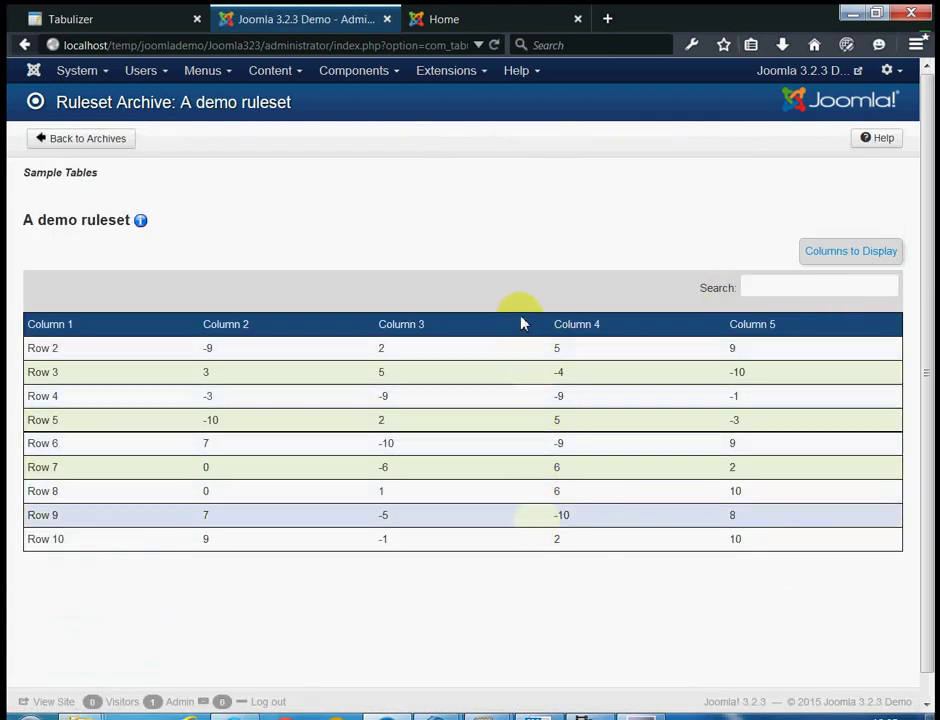
Open the "Demo for Tabulizer" article for editing and delete the Tabulizer data source tag from its content.
left_click(260, 72)
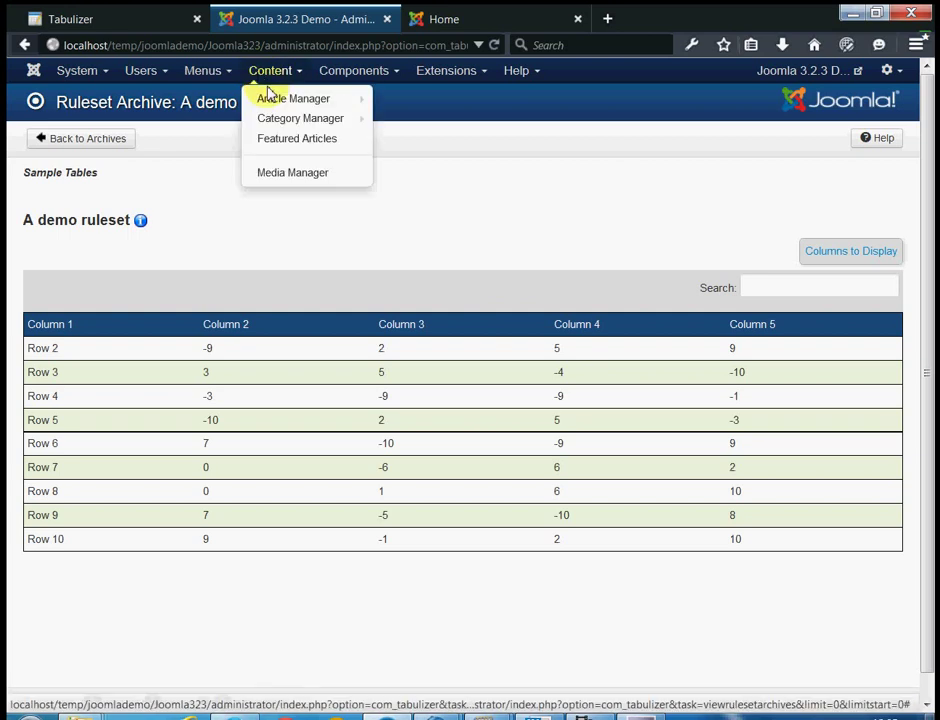
left_click(276, 97)
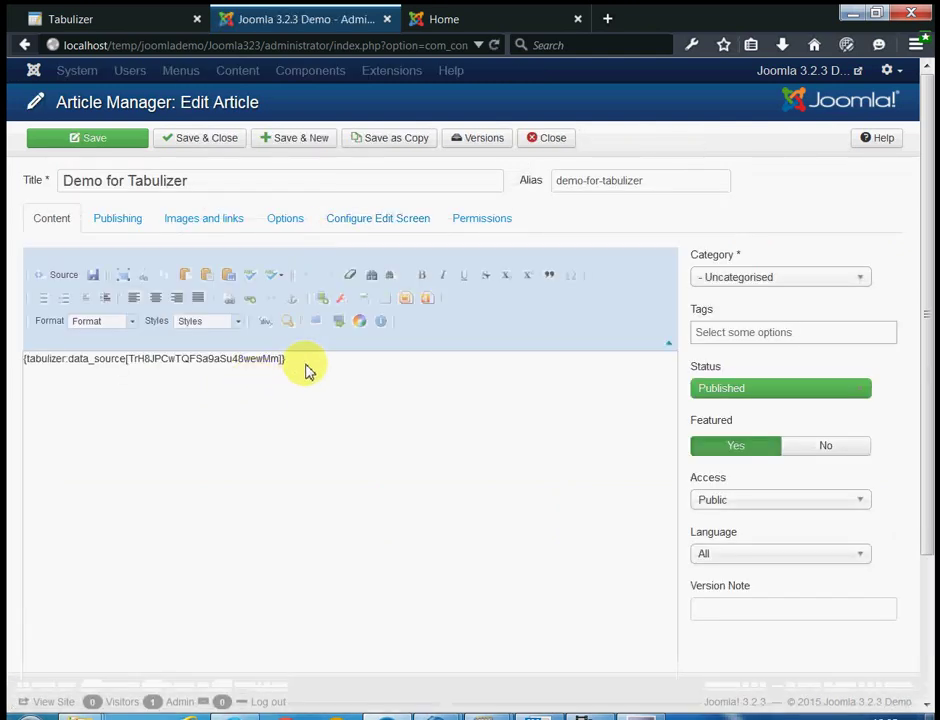
left_click_drag(306, 369, 10, 343)
key("Delete")
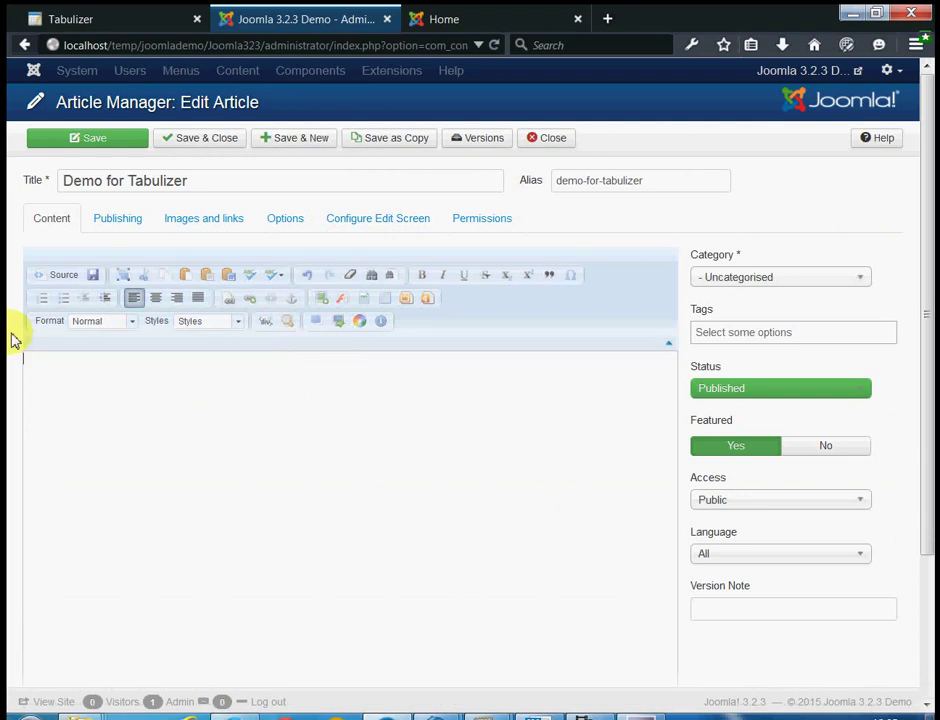
left_click(930, 318)
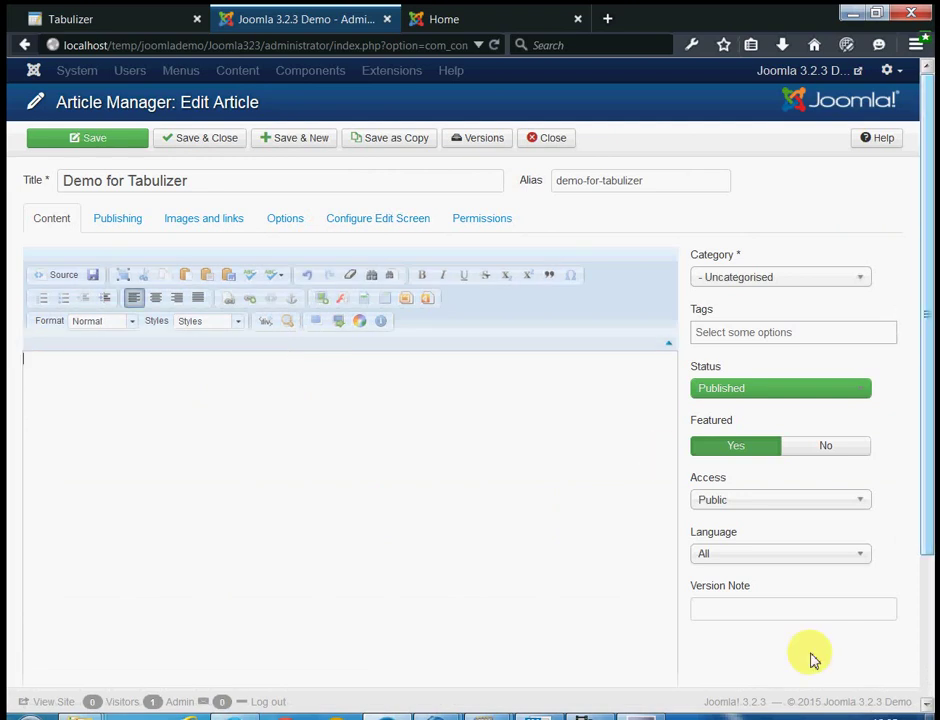
right_click(827, 716)
left_click(827, 706)
Open the Tabulizer table dialog for the article and enter comma-separated input with the header Name,Age,Location and five rows of first names, ages and cities.
scroll(892, 623, "down", 1)
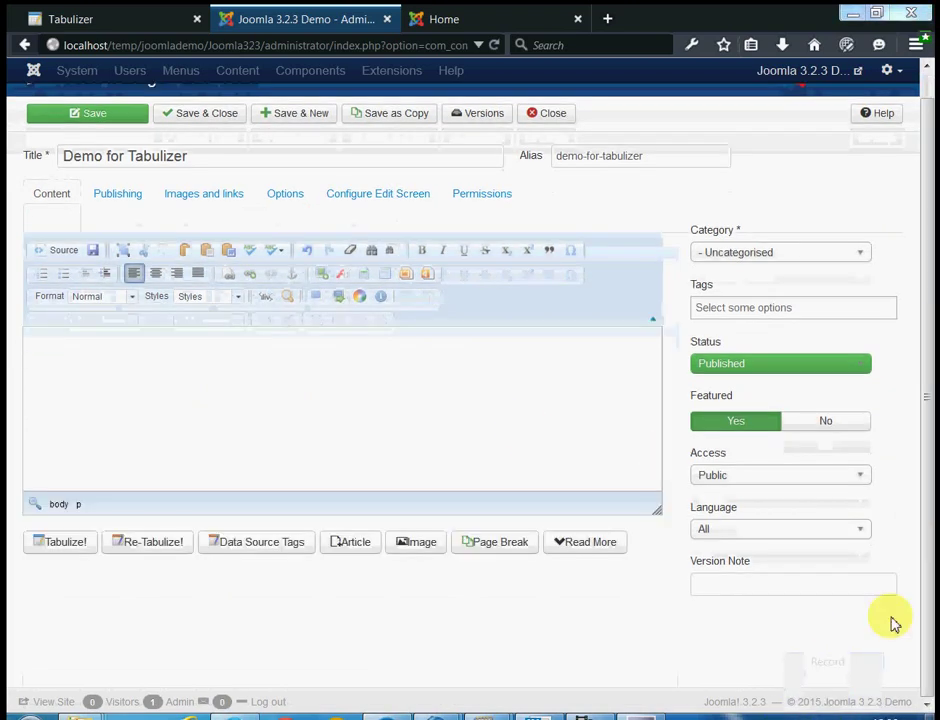
left_click(60, 541)
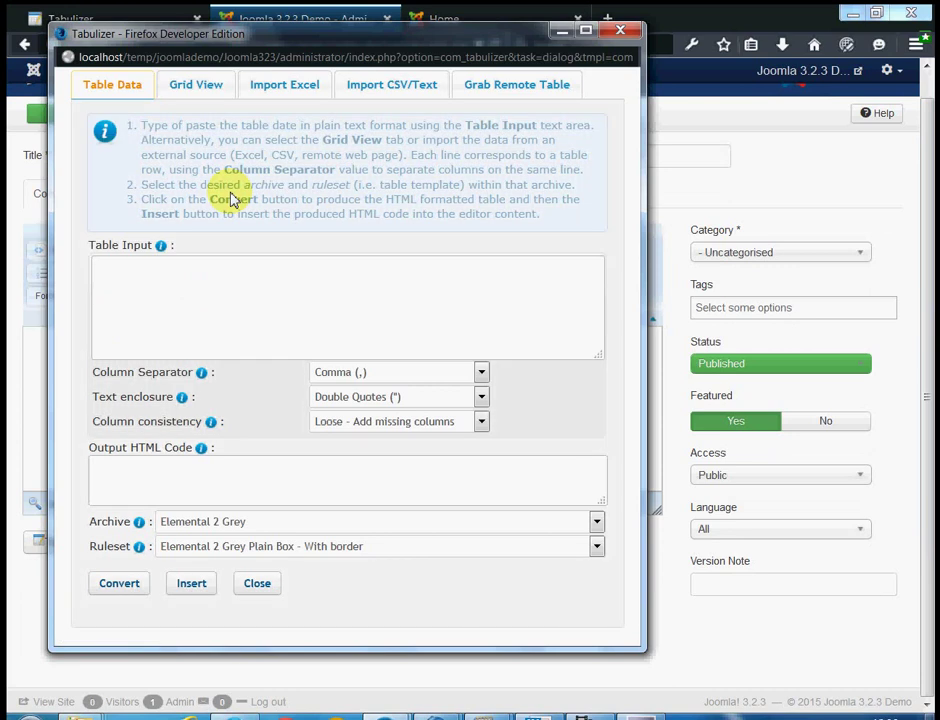
left_click(157, 287)
type("Name,Age,Location James,23,Los Angeles Dean,33,London Igor,65,Moscow Pier,44,Paris Hans,19,Berlin")
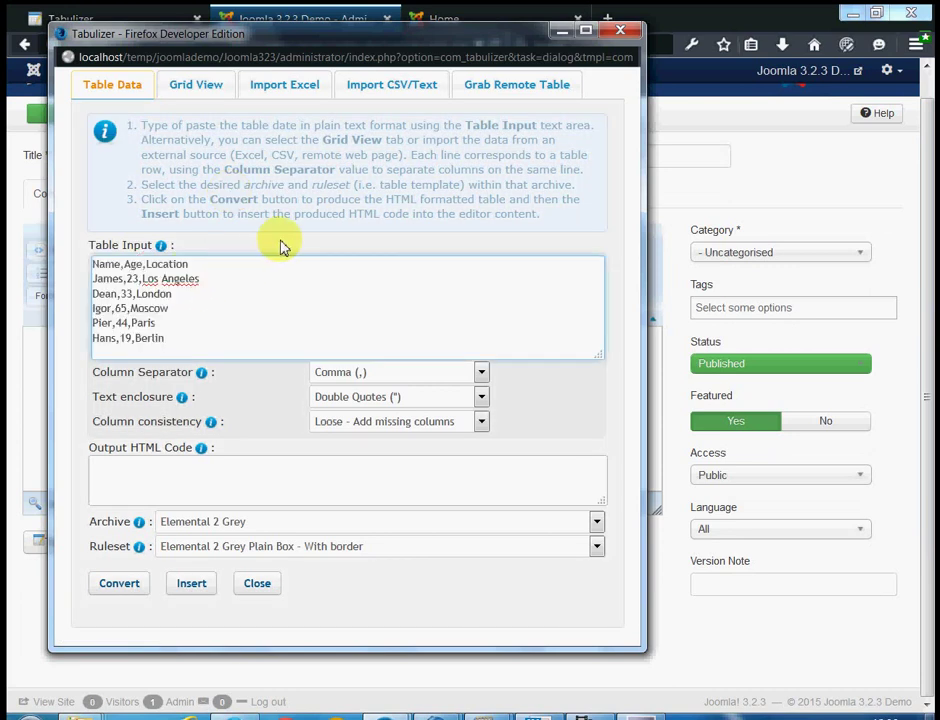
left_click(121, 266)
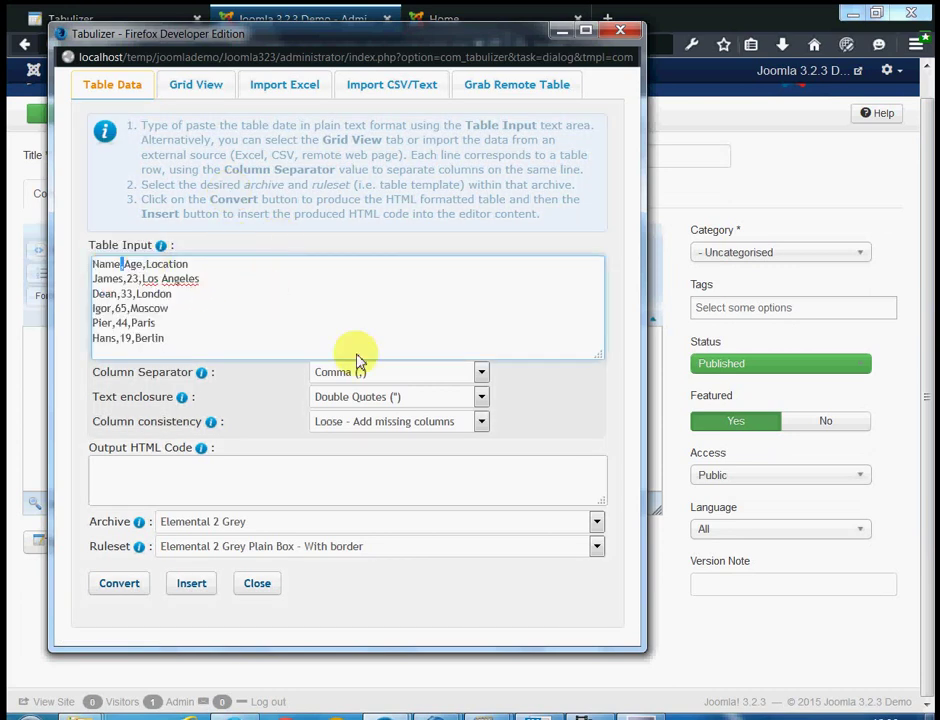
left_click(364, 298)
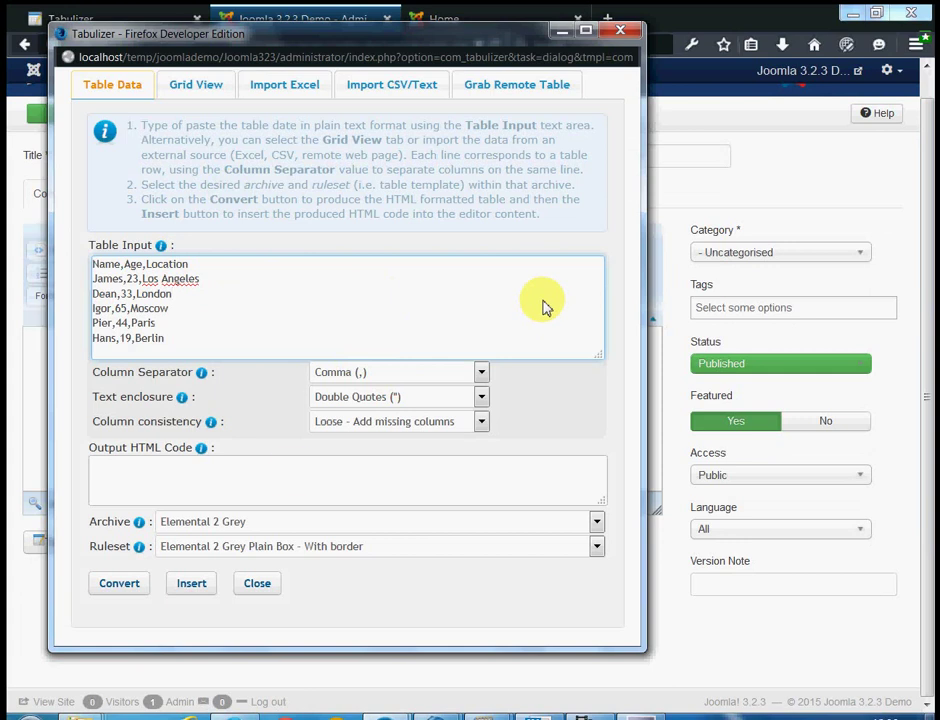
Insert the table converted with the "A demo ruleset" archive and ruleset into the article and save it.
left_click(245, 522)
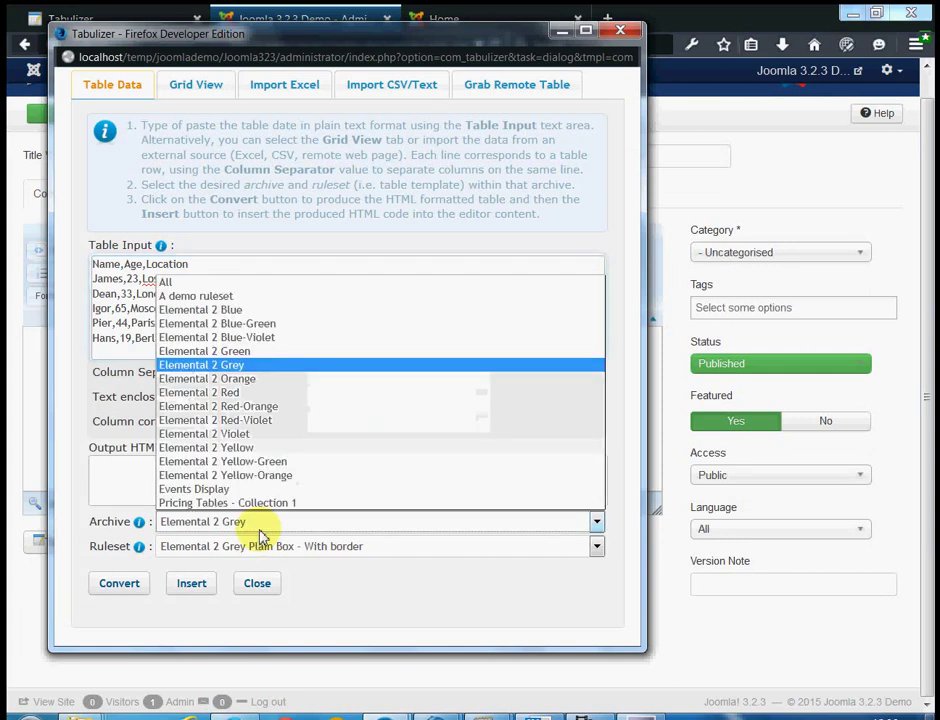
left_click(229, 300)
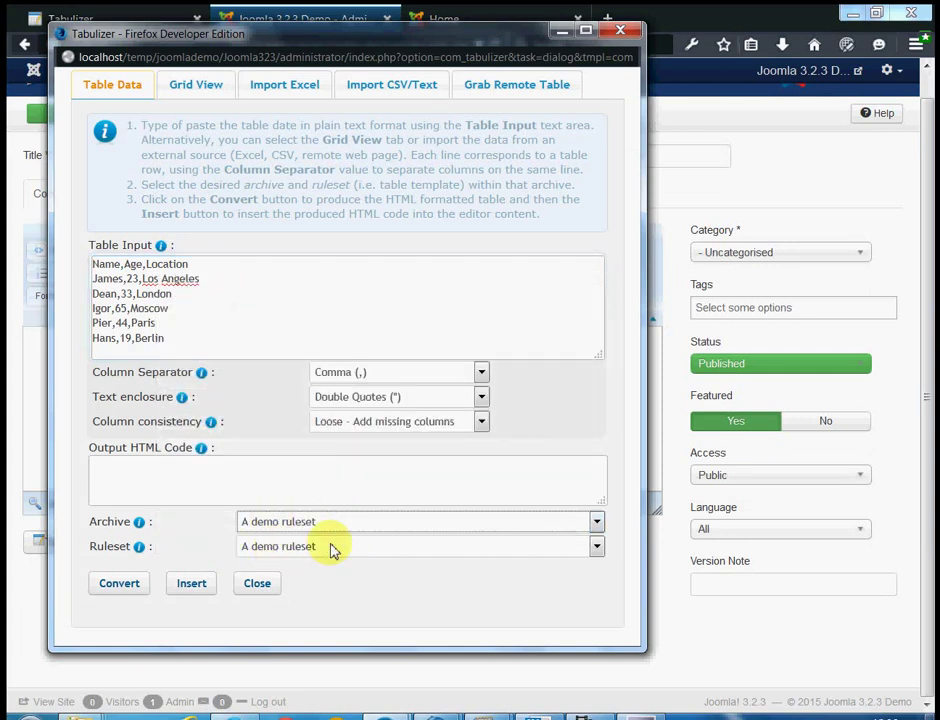
left_click(122, 585)
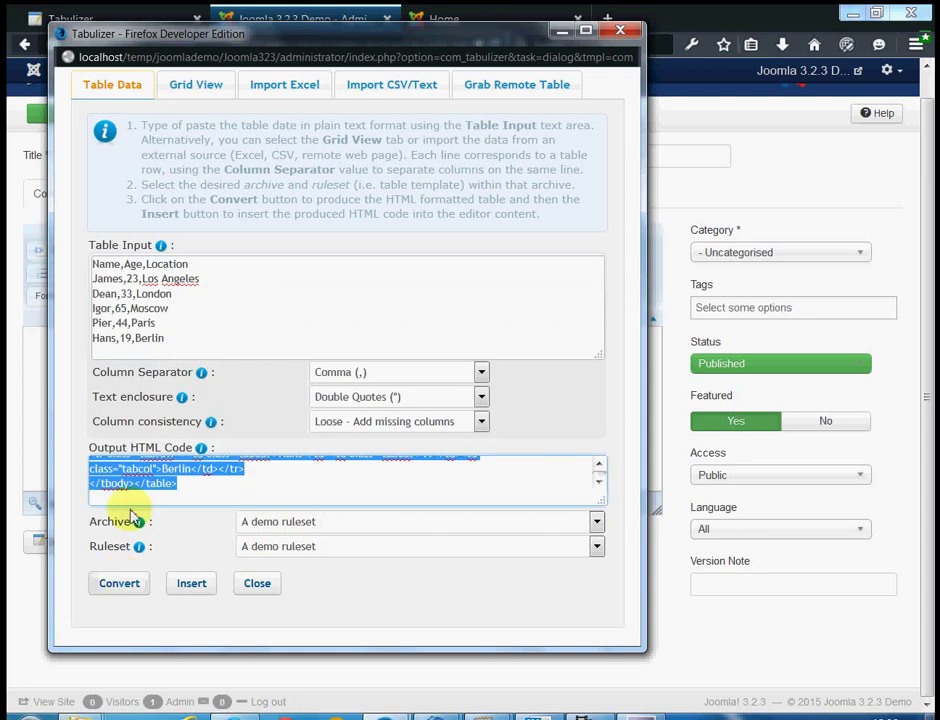
left_click(192, 583)
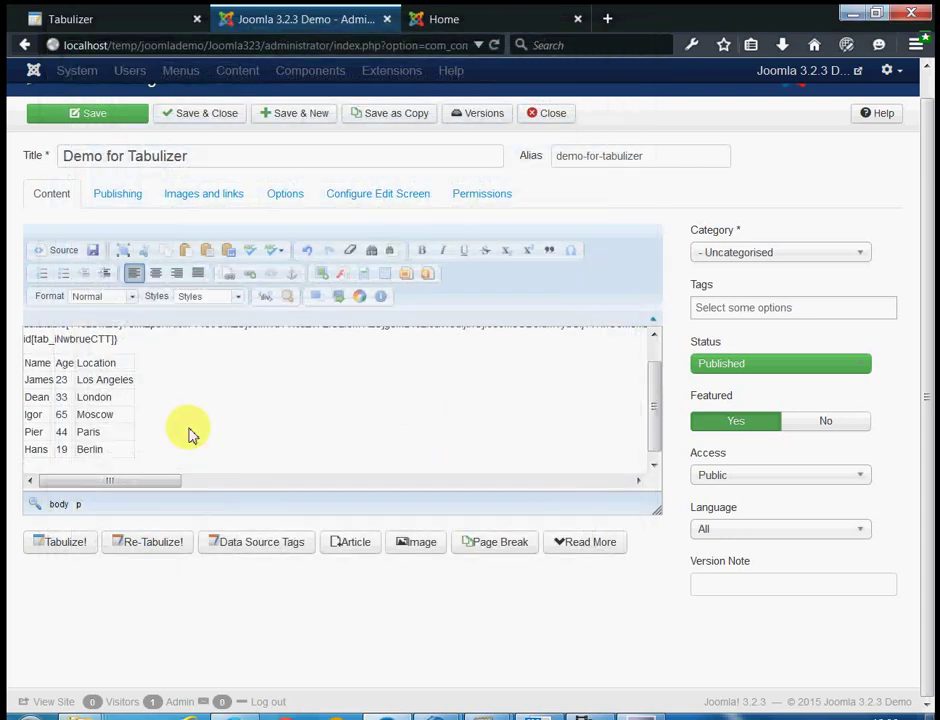
left_click(98, 115)
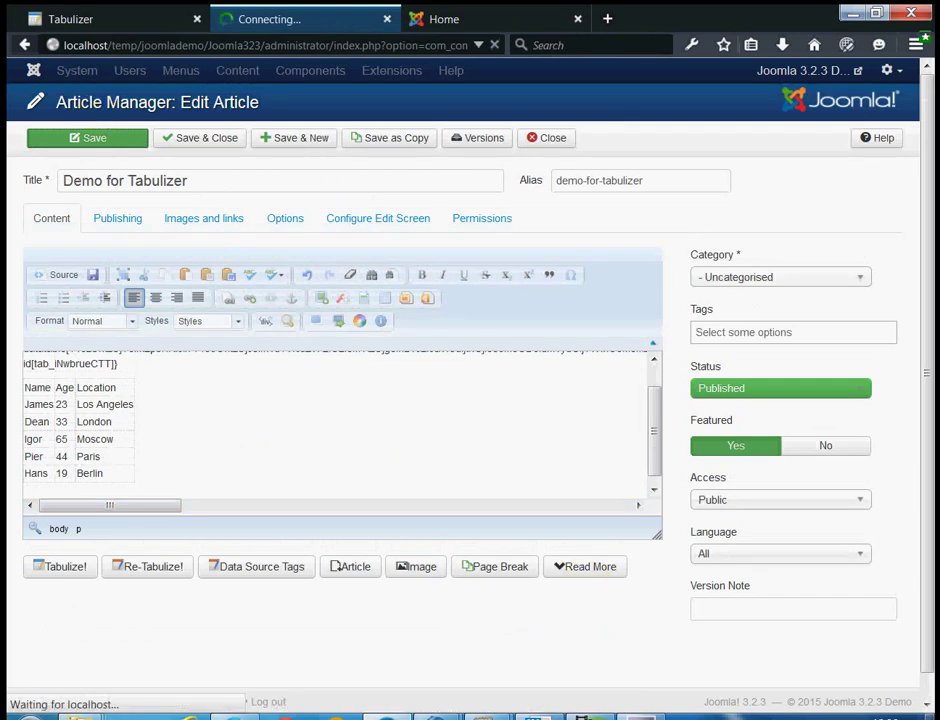
right_click(776, 713)
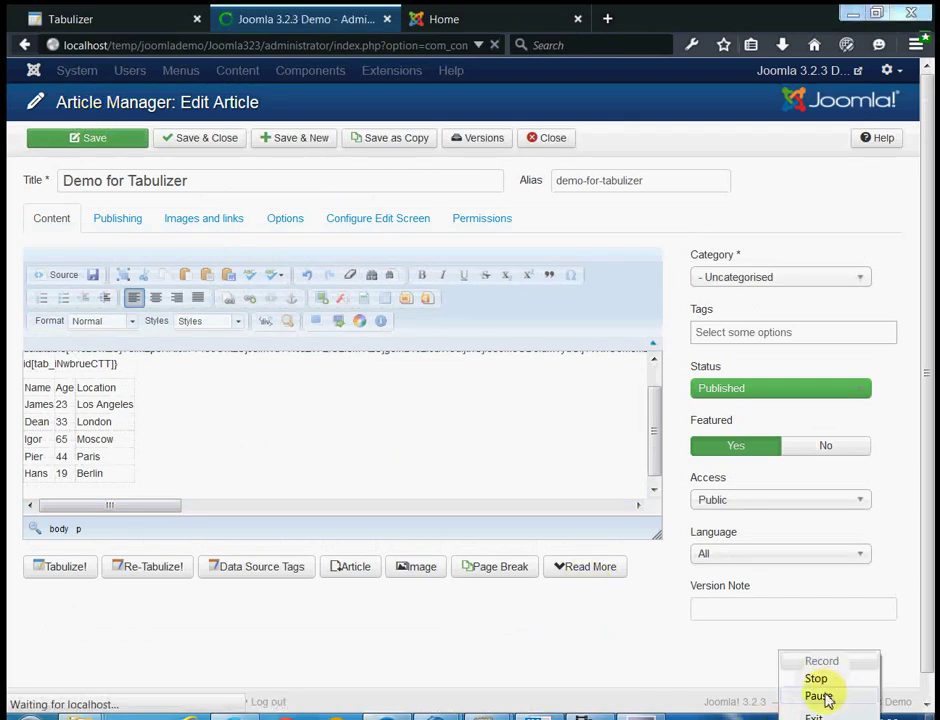
left_click(822, 697)
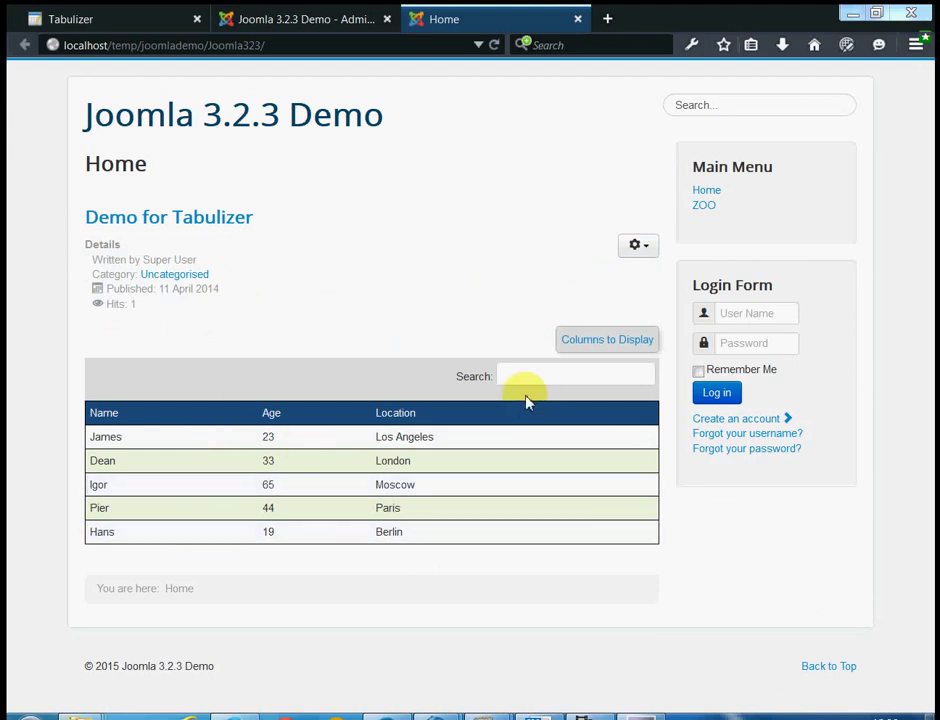
Test the published table's search on the Home page with "lond" and clear the search text again.
left_click(521, 380)
type("londo")
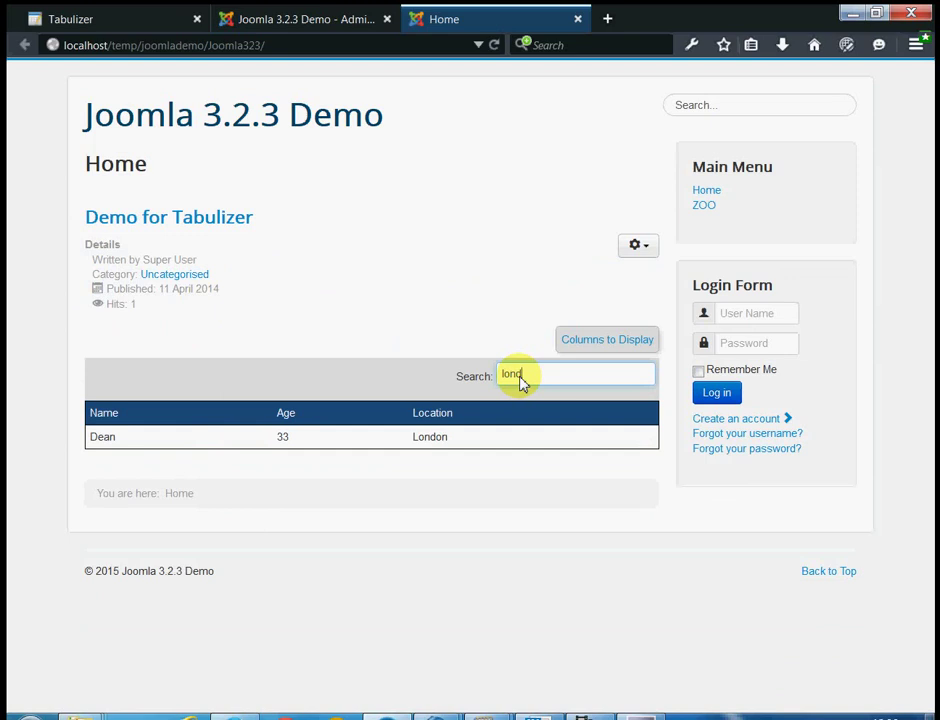
key("BackSpace")
key("BackSpace")
key("BackSpace")
key("BackSpace")
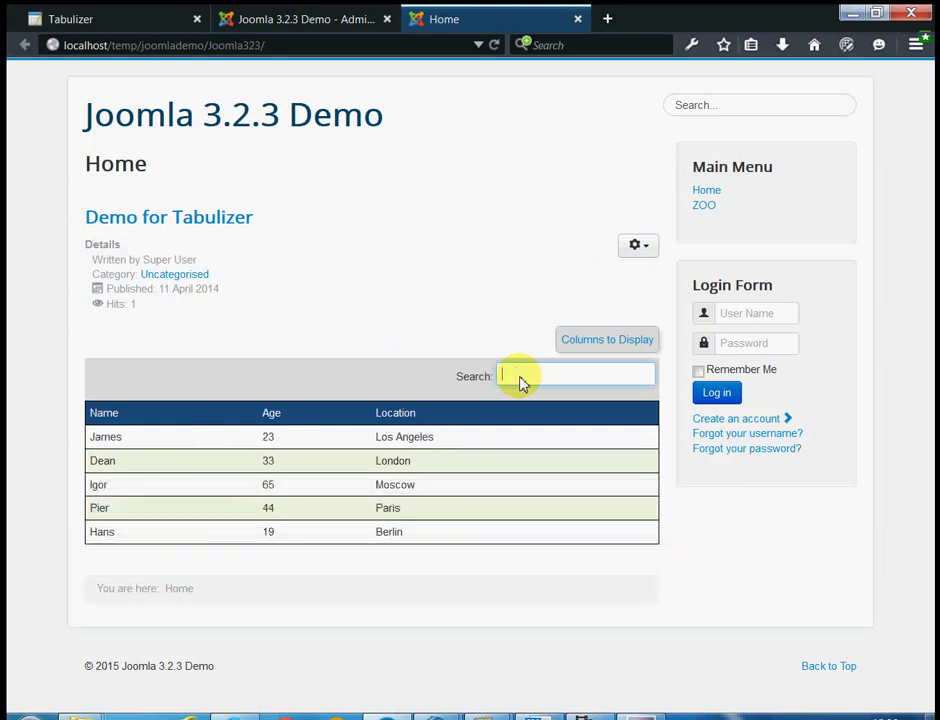
Test the published table's column display options by hiding the Age column and showing it again.
left_click(608, 341)
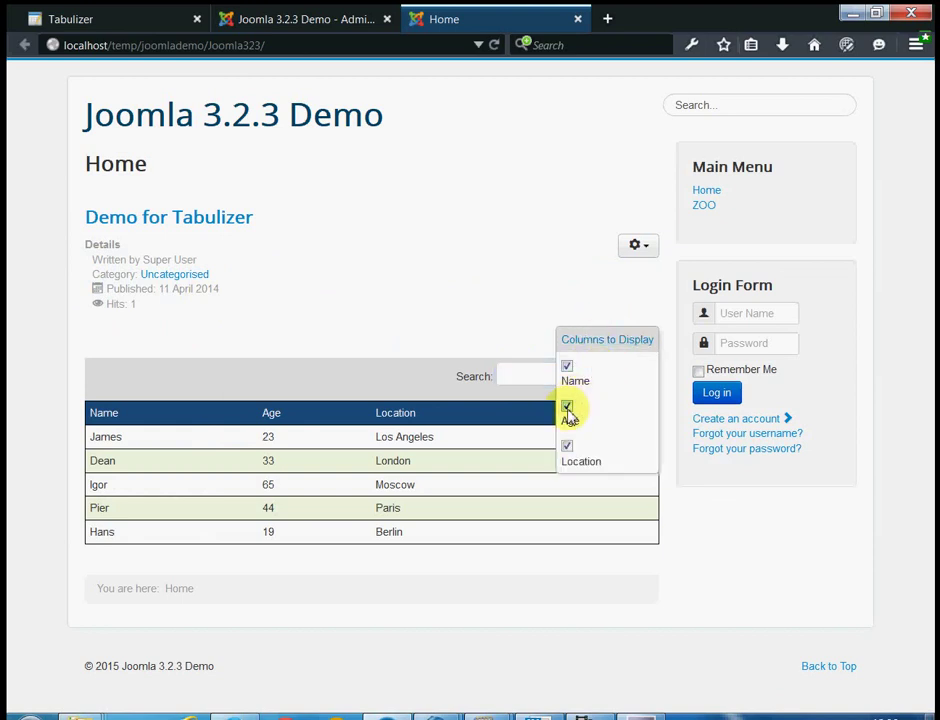
left_click(567, 408)
left_click(567, 408)
left_click(449, 316)
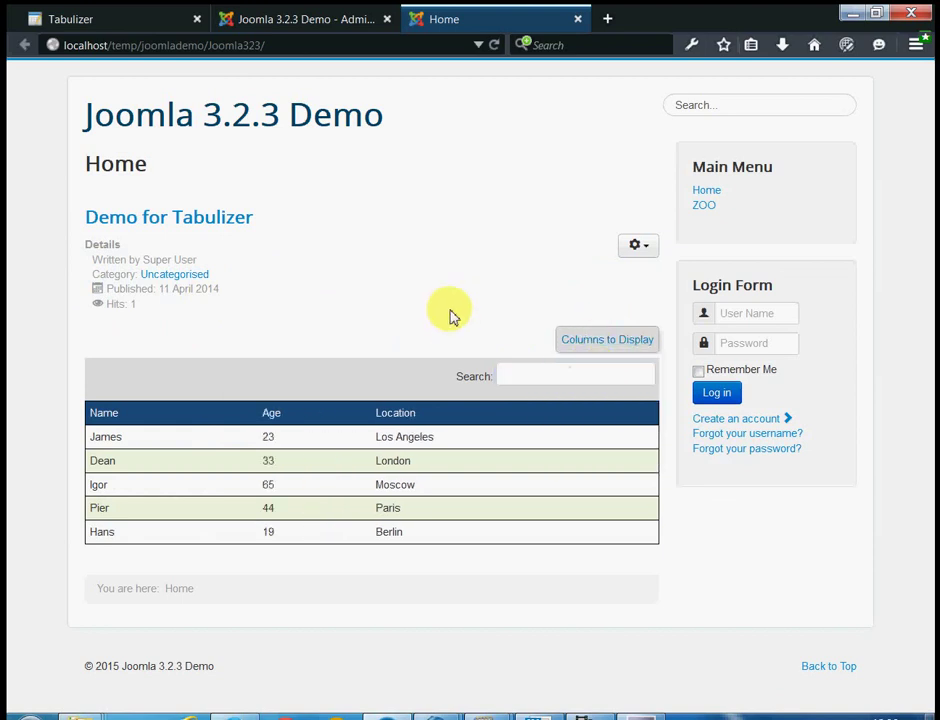